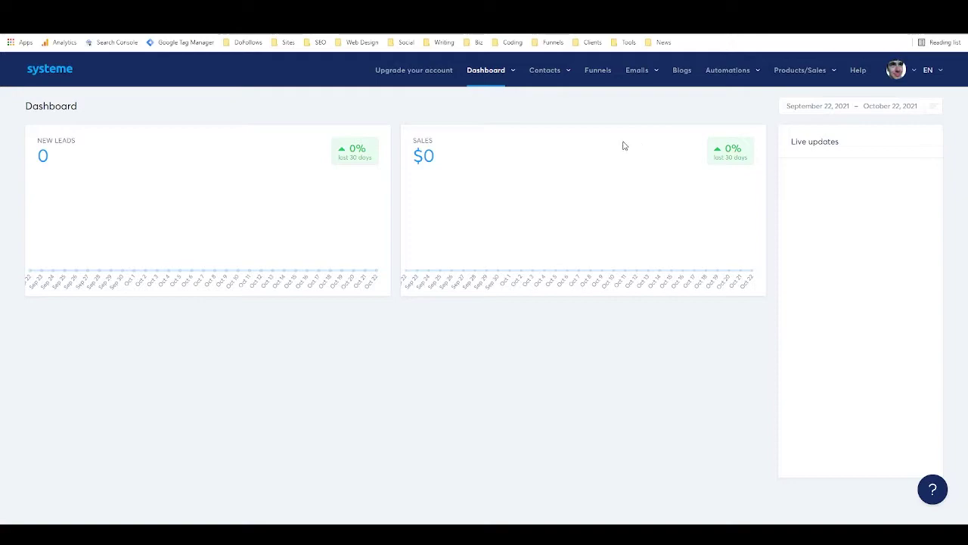
Open the Contacts list from the Contacts menu in the top navigation.
mouse_move(550, 73)
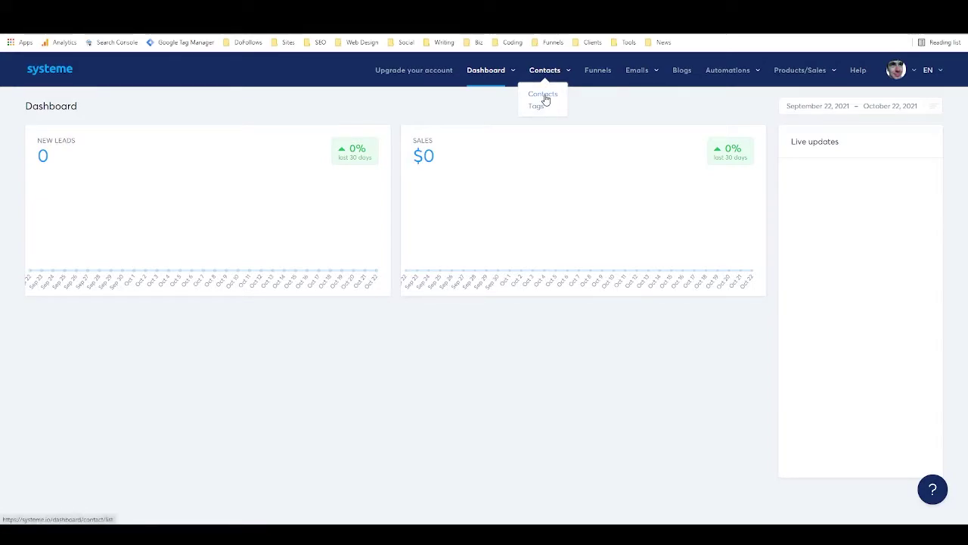
click(543, 95)
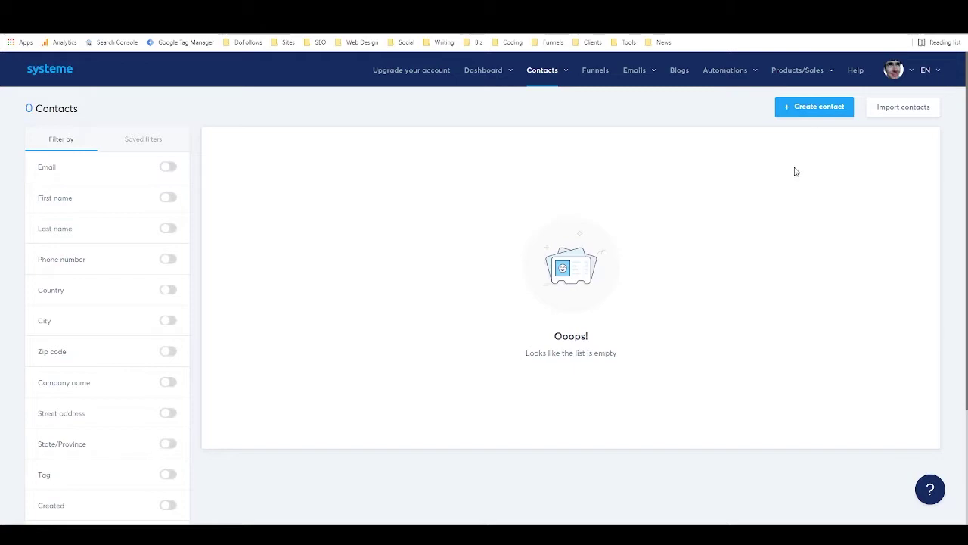
Create a contact with only the contact's e-mail address, keeping English as language, and save it.
click(812, 109)
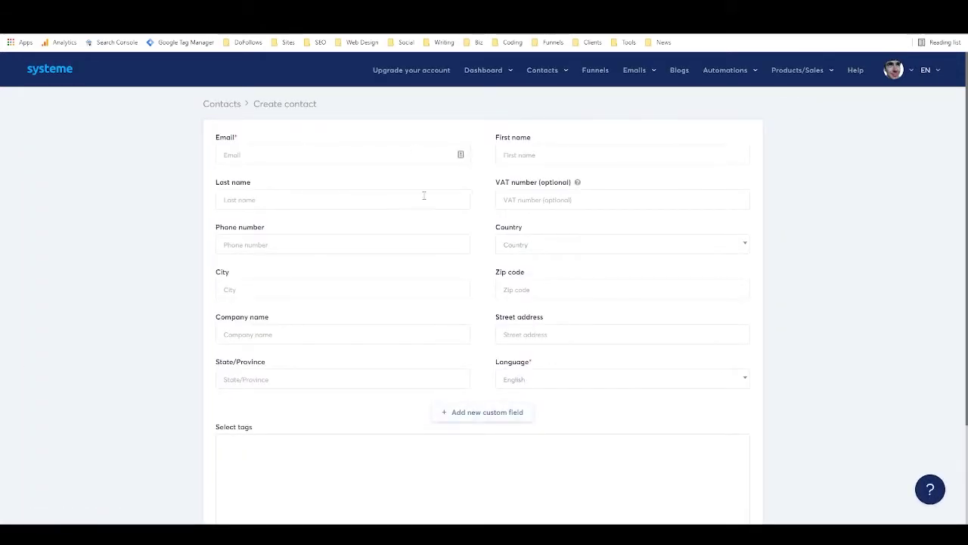
click(302, 154)
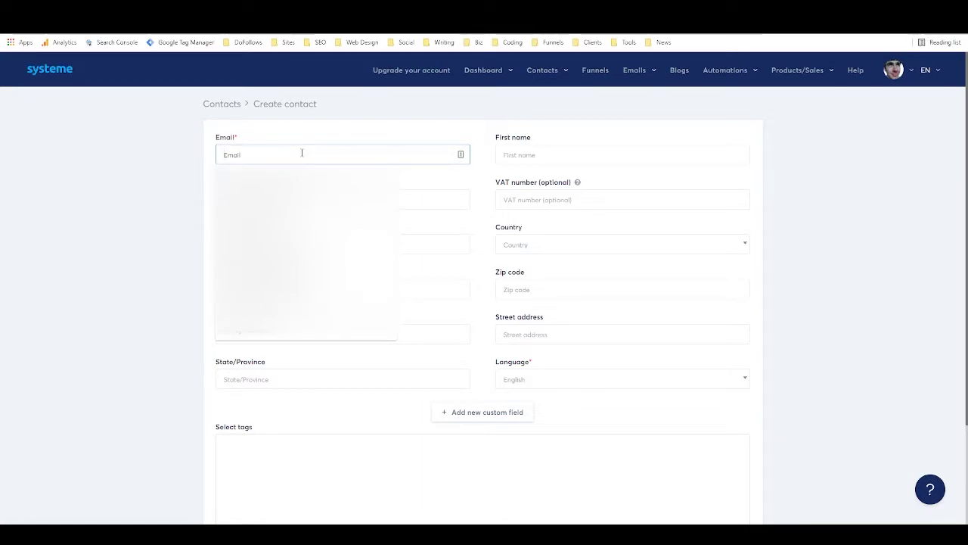
text(fake@me)
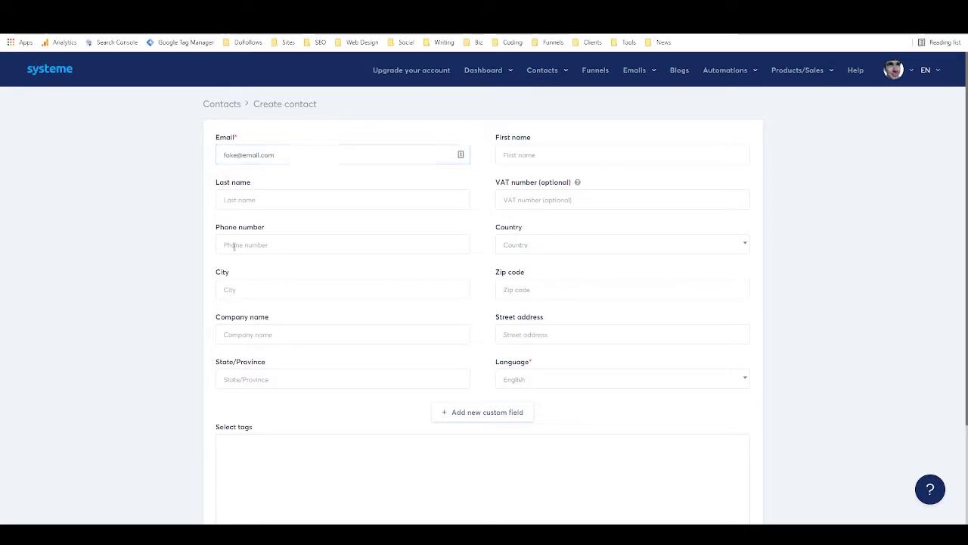
click(575, 385)
click(576, 384)
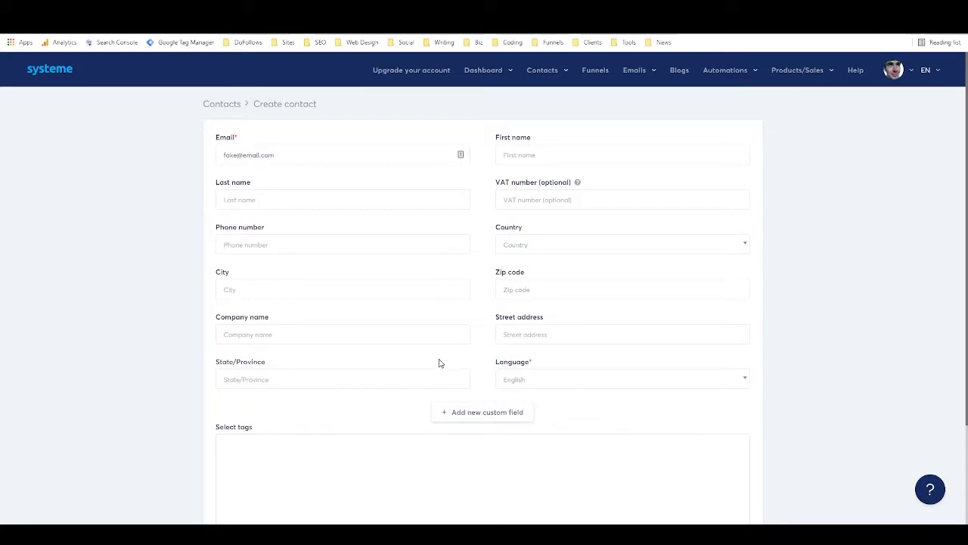
scroll(438, 364, down, 2)
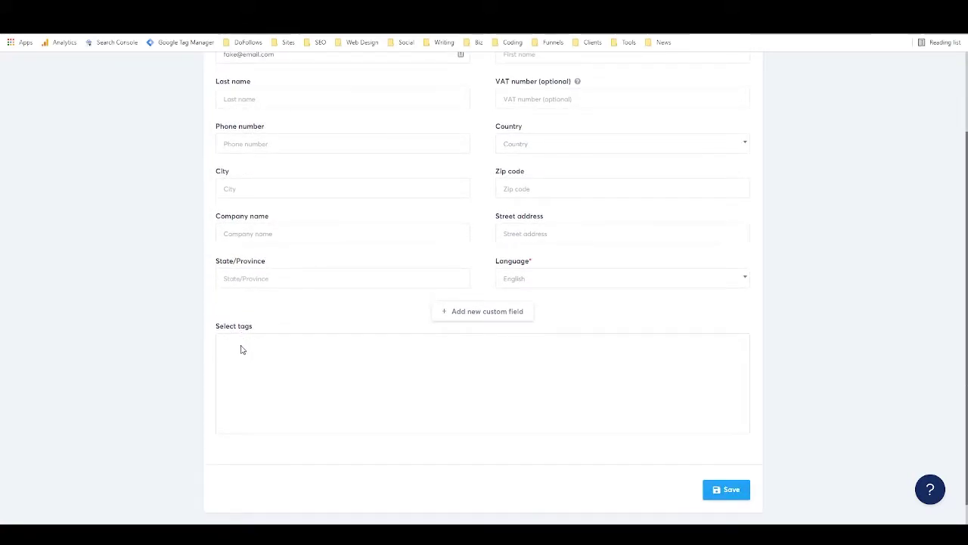
scroll(325, 336, up, 1)
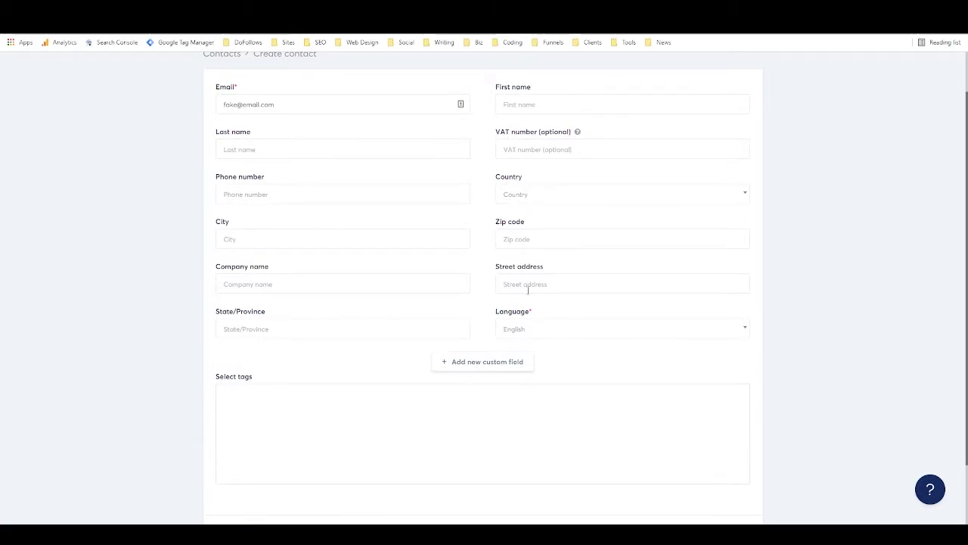
scroll(533, 333, down, 1)
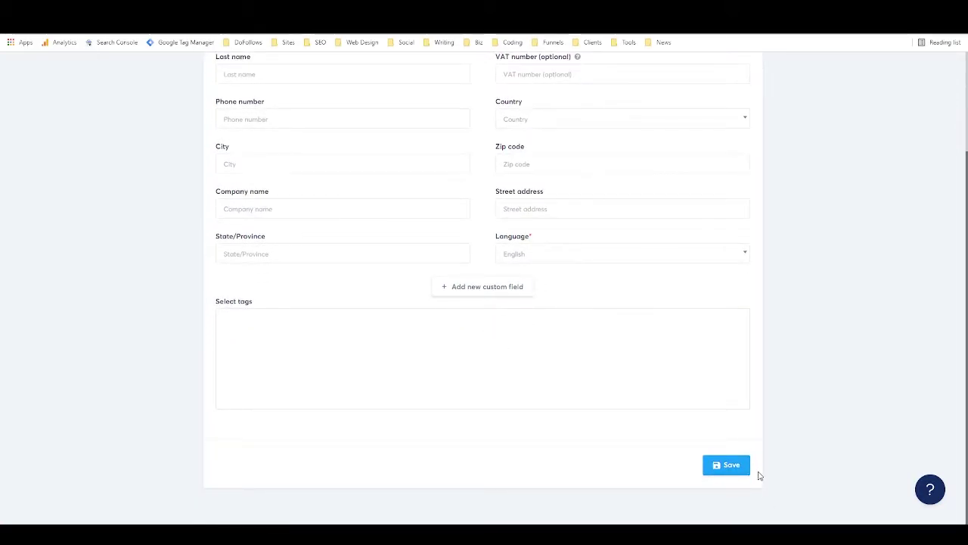
click(730, 464)
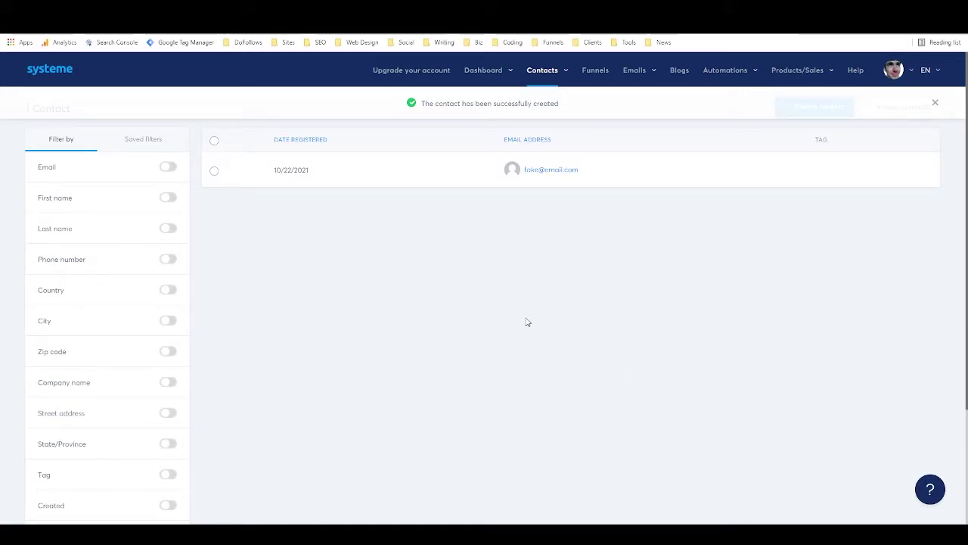
scroll(86, 186, down, 2)
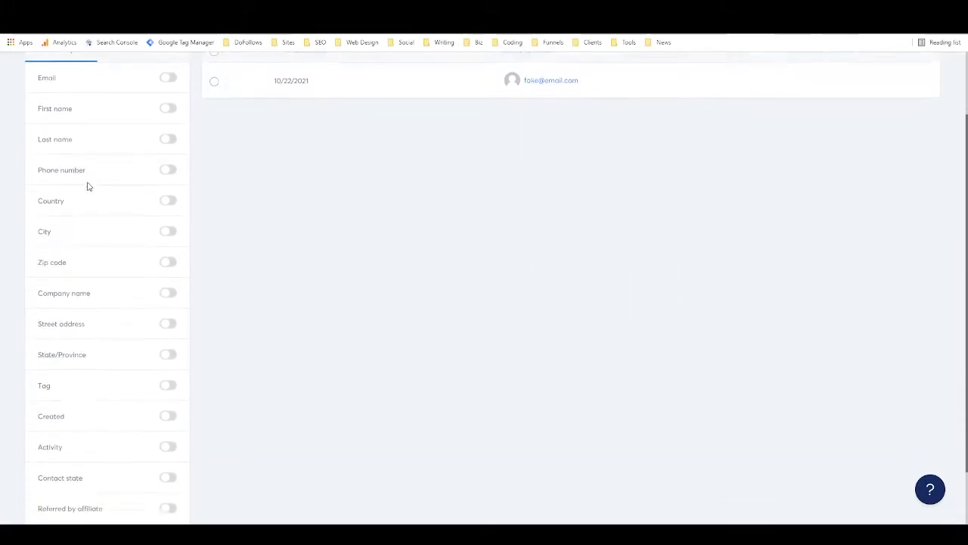
scroll(85, 132, down, 1)
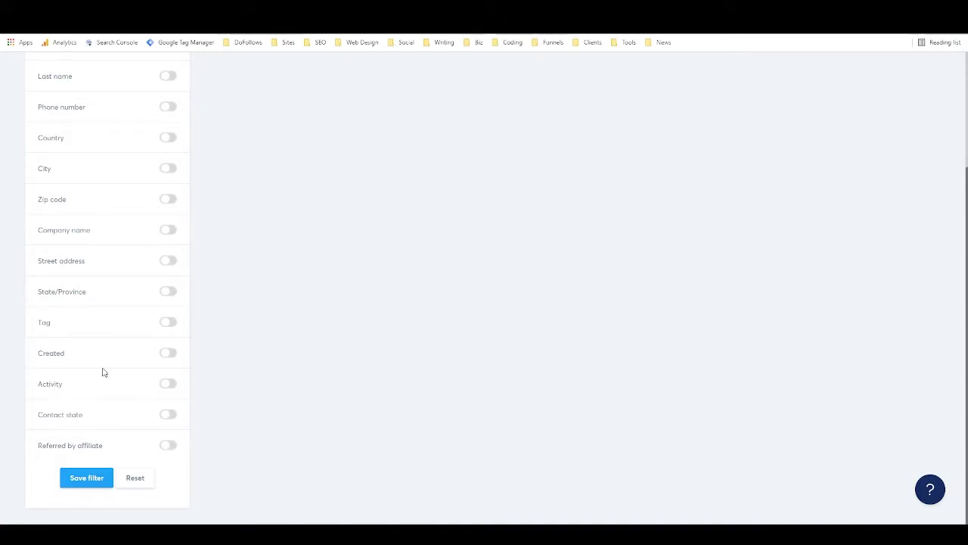
scroll(164, 312, up, 3)
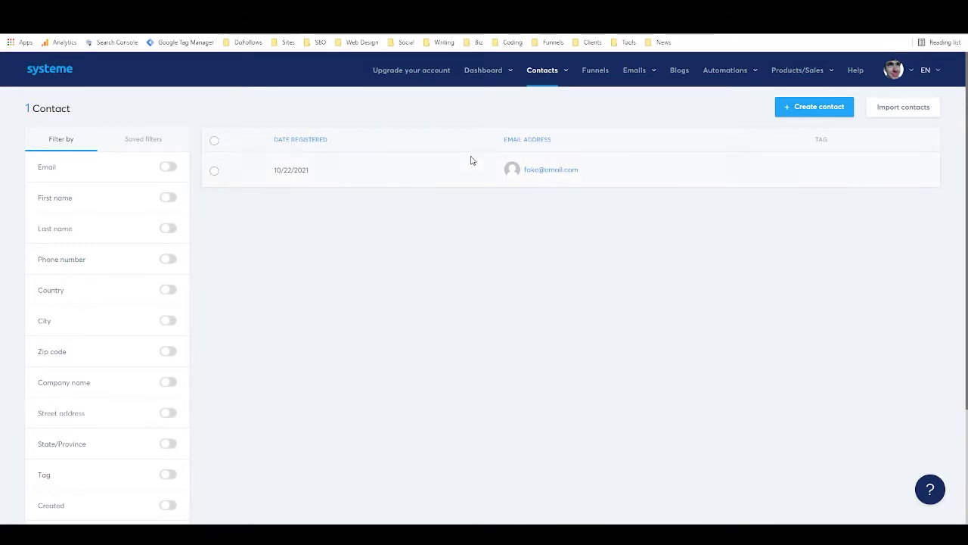
mouse_move(545, 75)
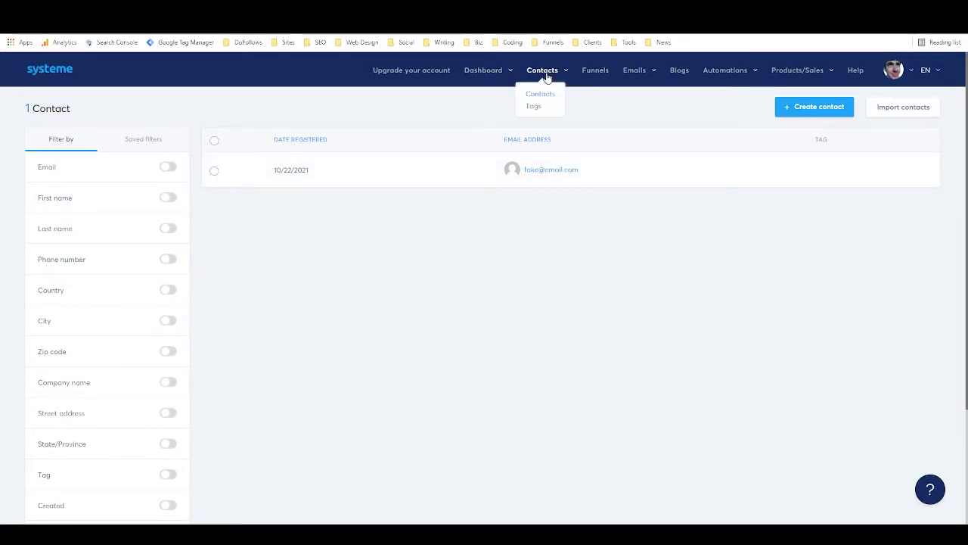
On the Tags page, add a new tag named 'tag'.
click(535, 107)
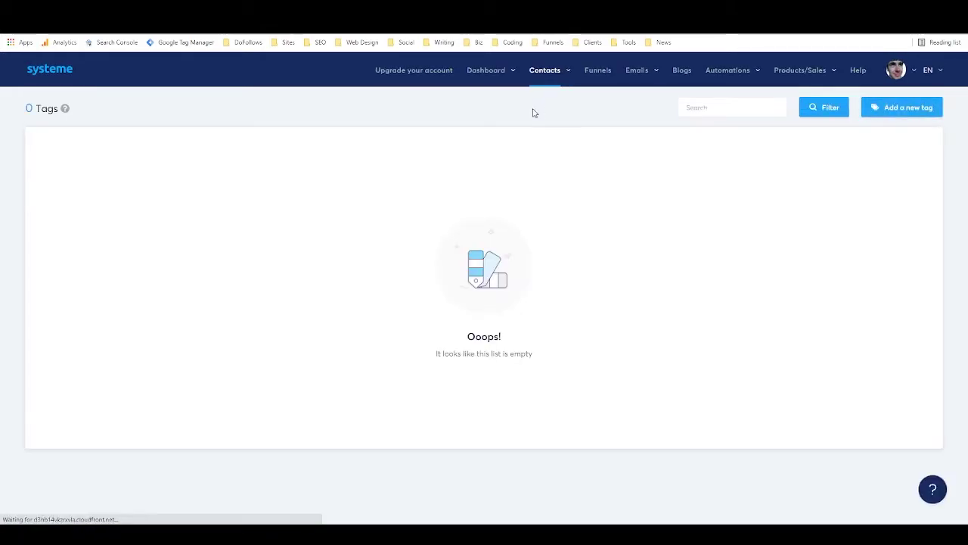
click(894, 108)
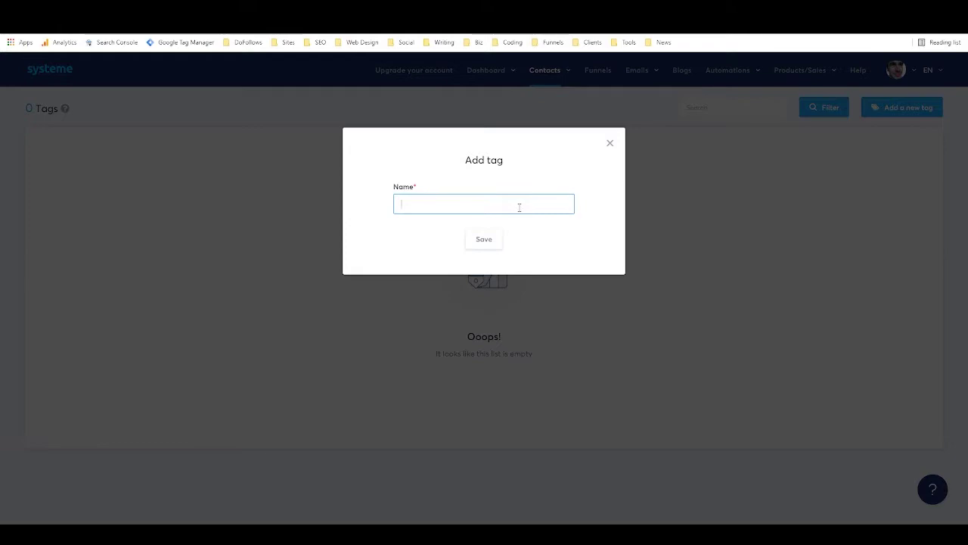
text(tag)
click(482, 243)
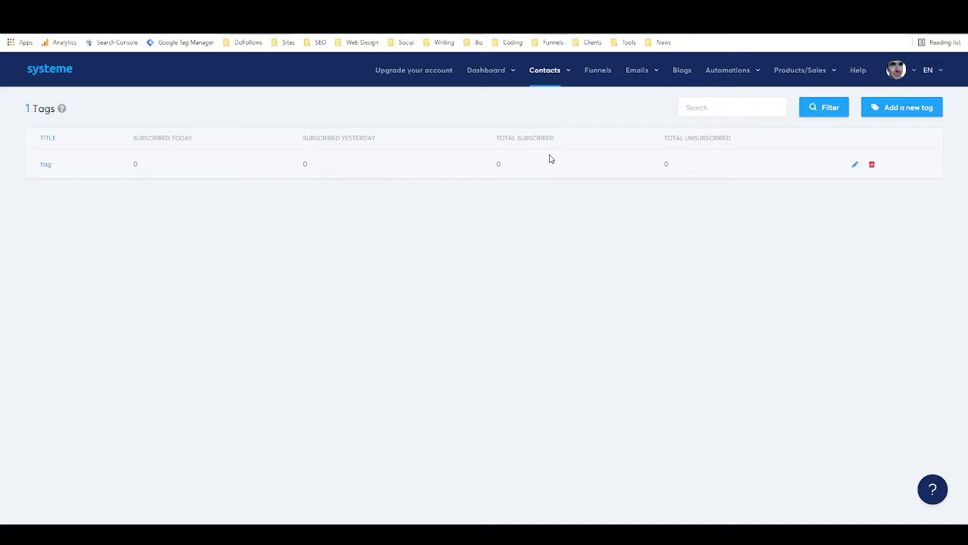
mouse_move(652, 80)
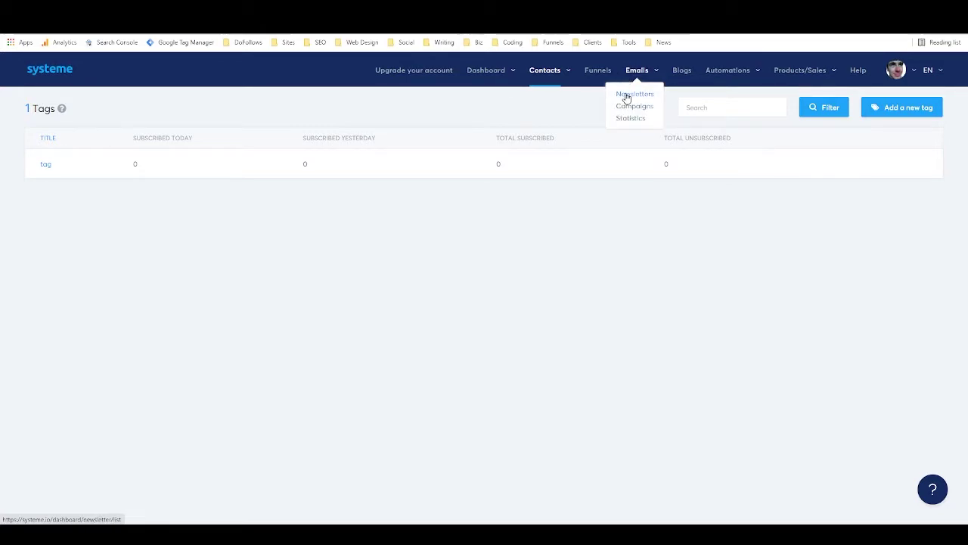
View the Newsletters list, then the email Campaigns list showing the PLR delivery campaign.
click(627, 95)
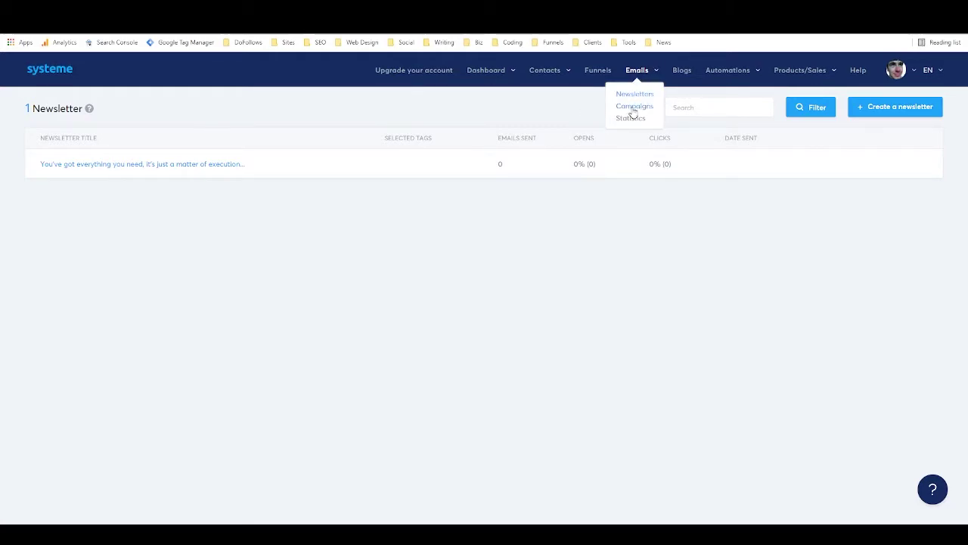
click(634, 109)
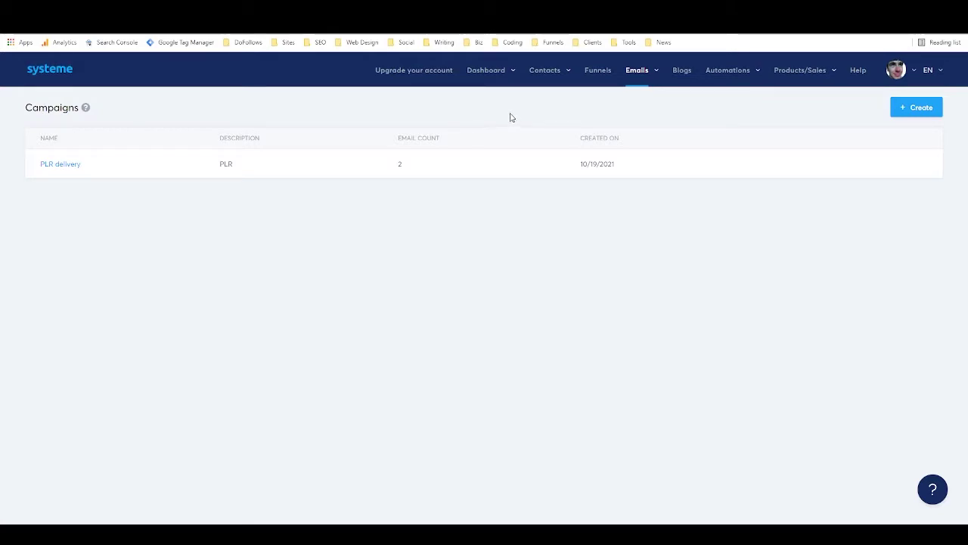
mouse_move(754, 76)
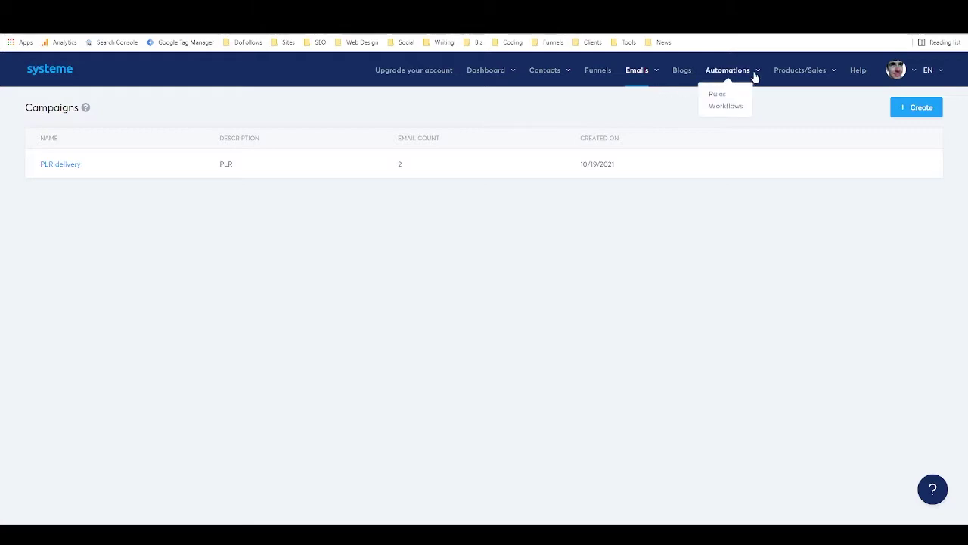
Create an automation rule triggered by Funnel step form subscribed on LoverFighterWriter's Copywriting Services page.
click(721, 99)
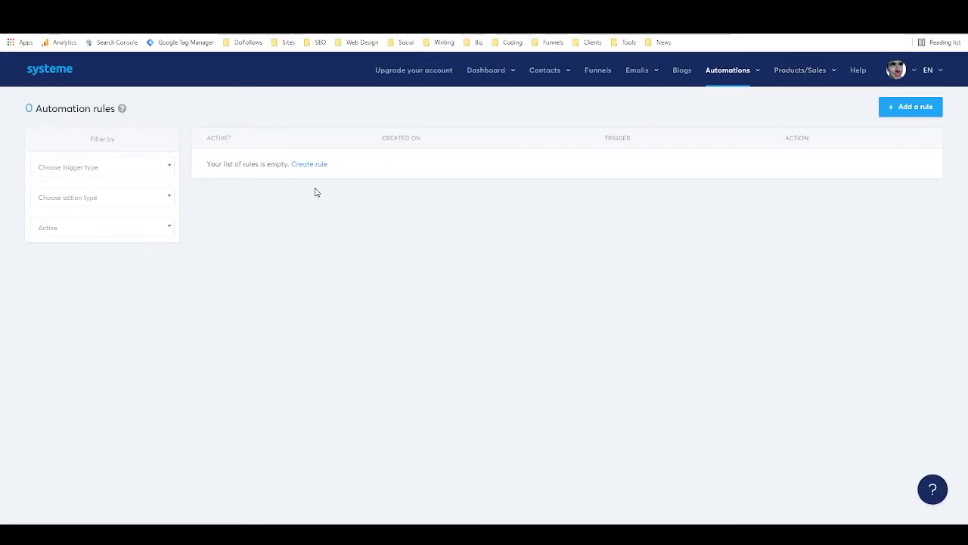
click(311, 164)
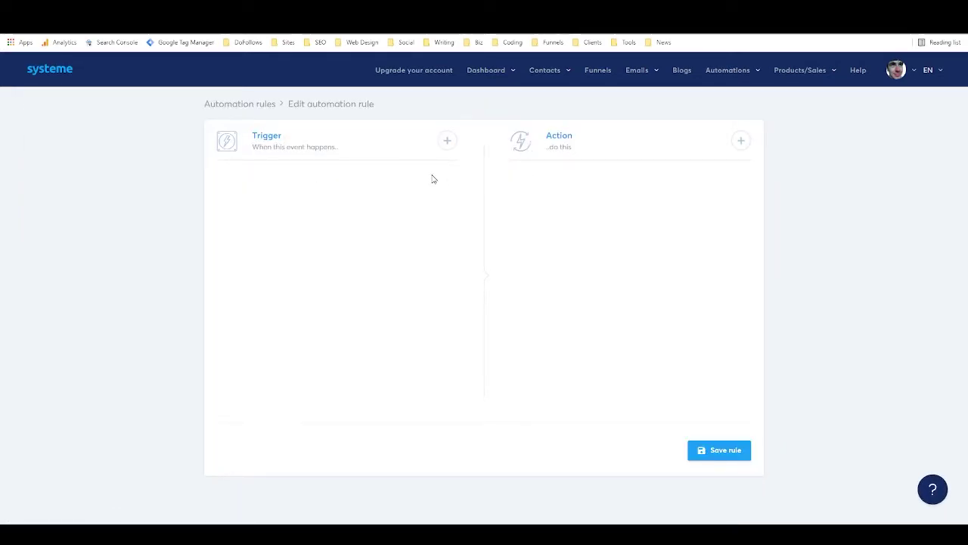
click(447, 142)
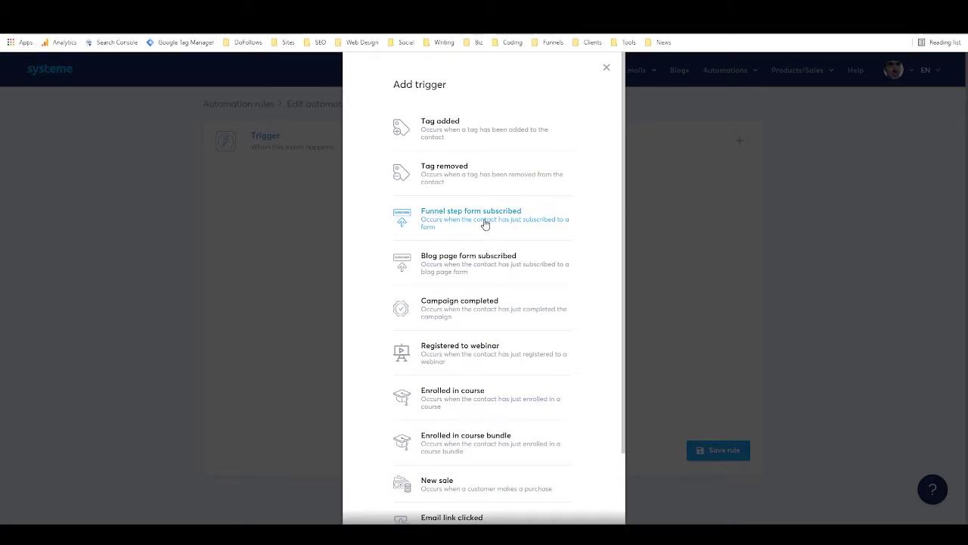
click(461, 225)
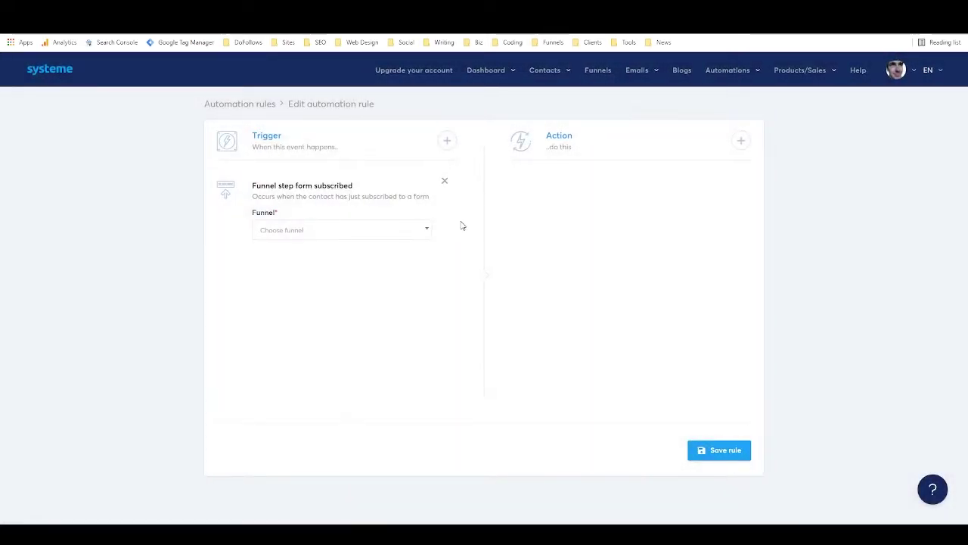
click(376, 232)
click(357, 271)
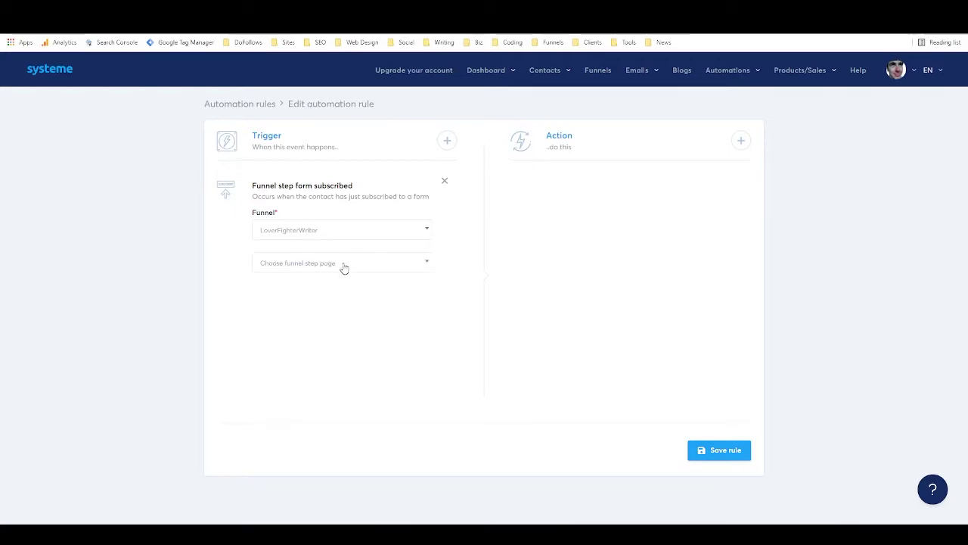
click(352, 268)
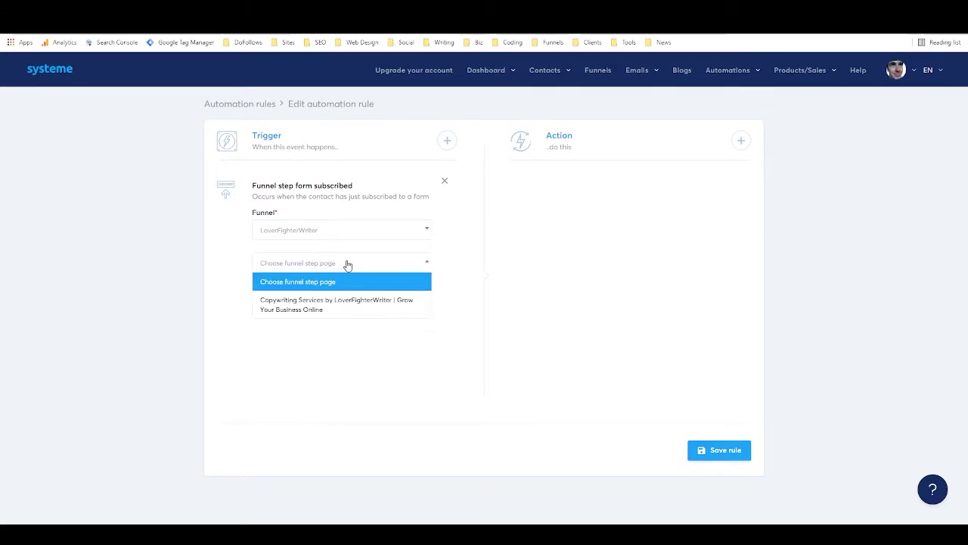
click(363, 301)
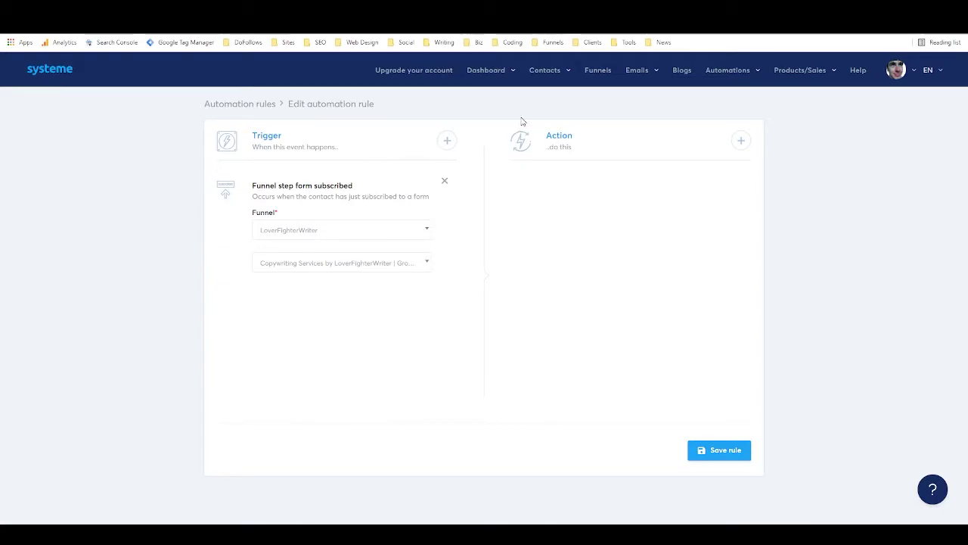
click(740, 140)
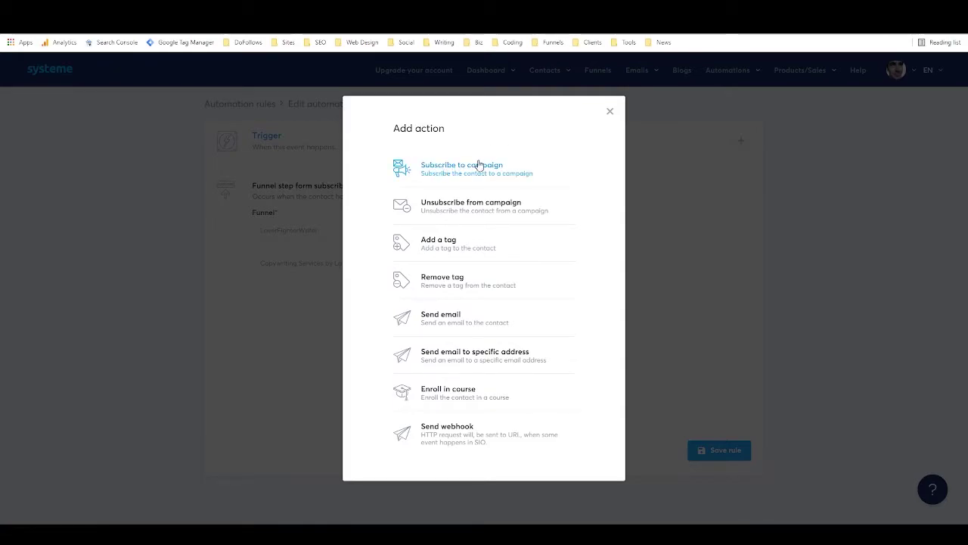
Add a Subscribe to campaign action for PLR delivery and save the rule.
click(454, 167)
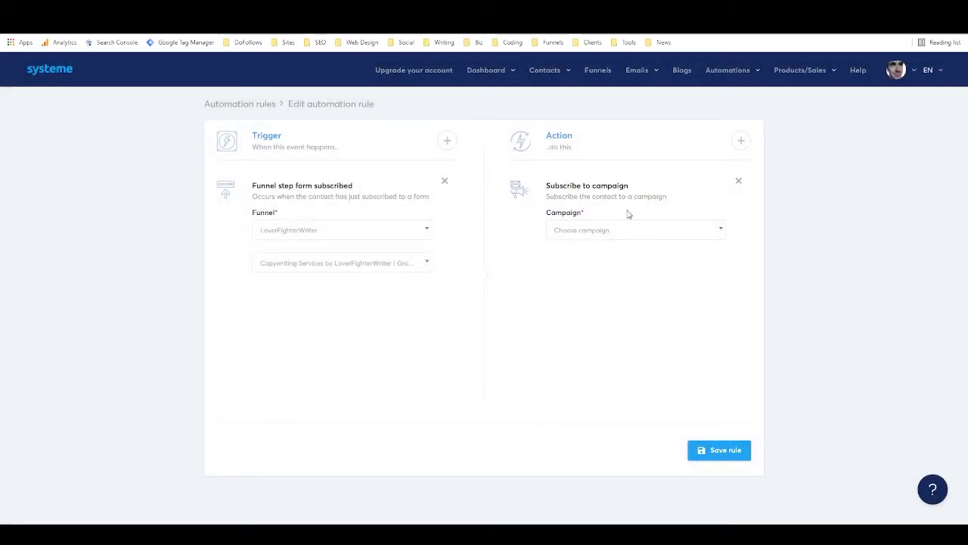
click(620, 230)
click(590, 268)
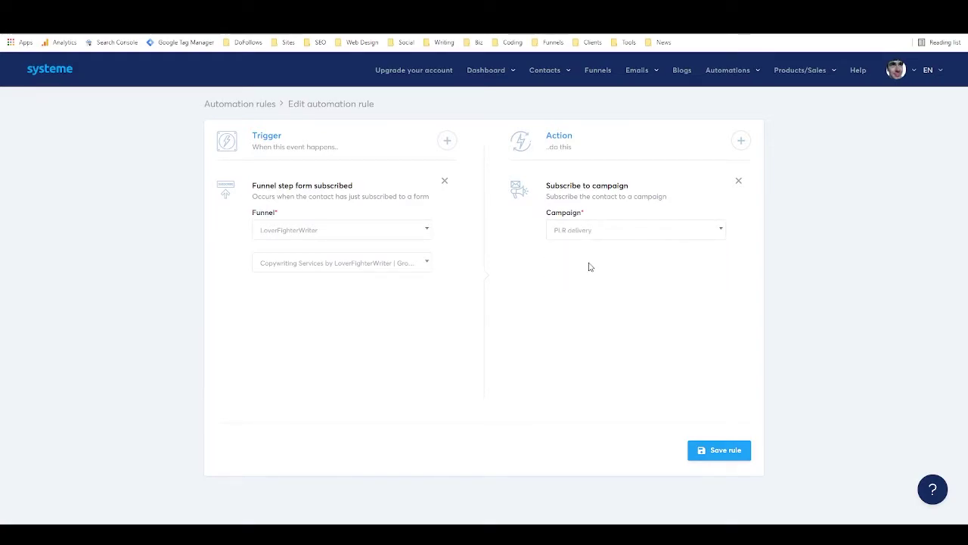
click(718, 453)
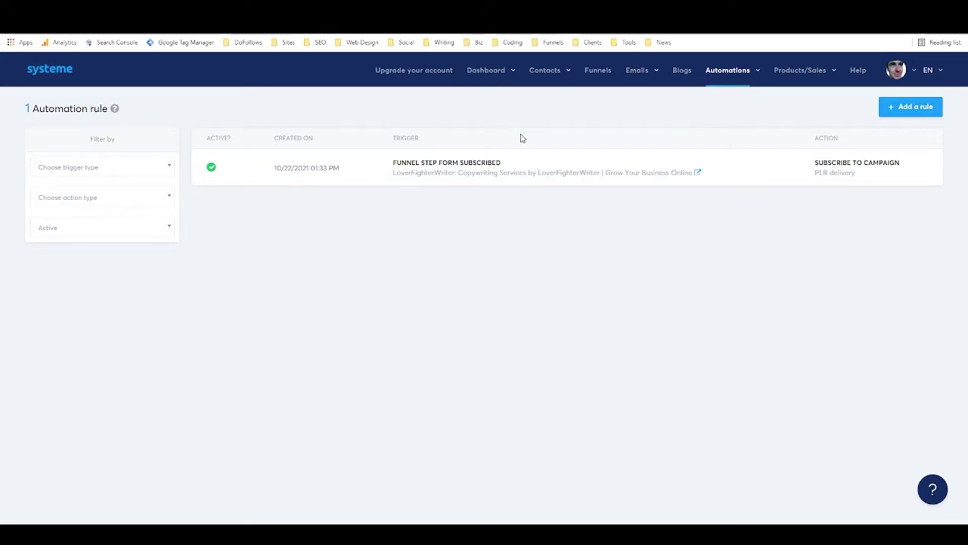
mouse_move(738, 71)
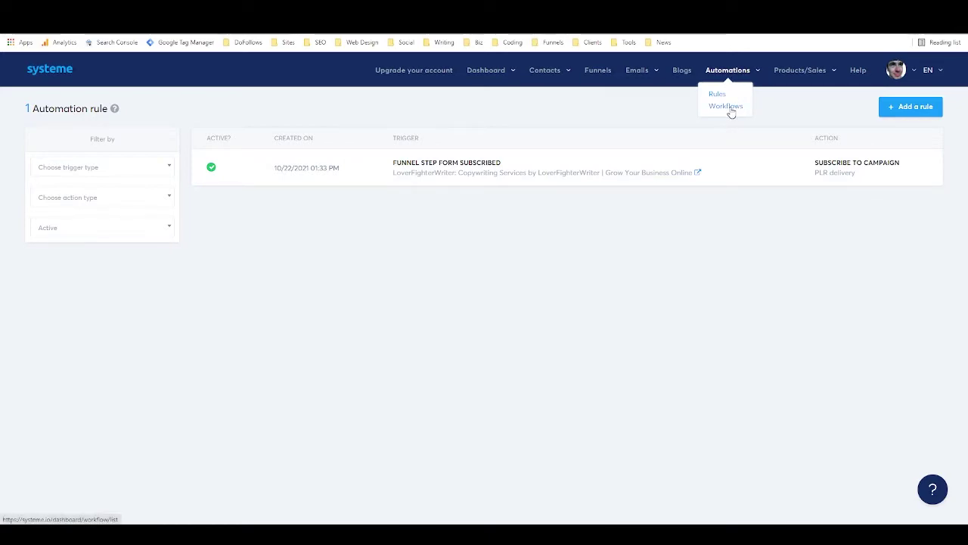
Create a workflow named 'Workflow' and open it in the builder.
click(726, 107)
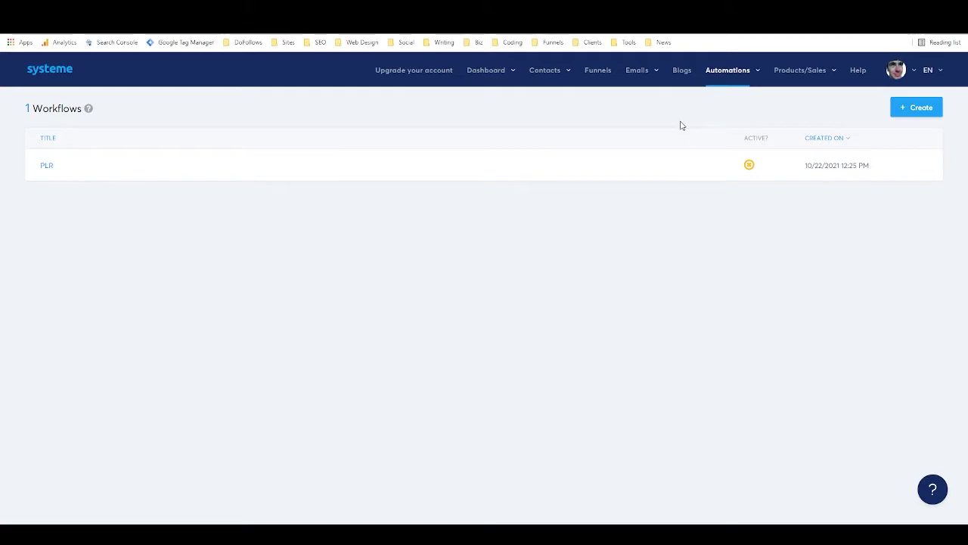
click(903, 109)
click(449, 197)
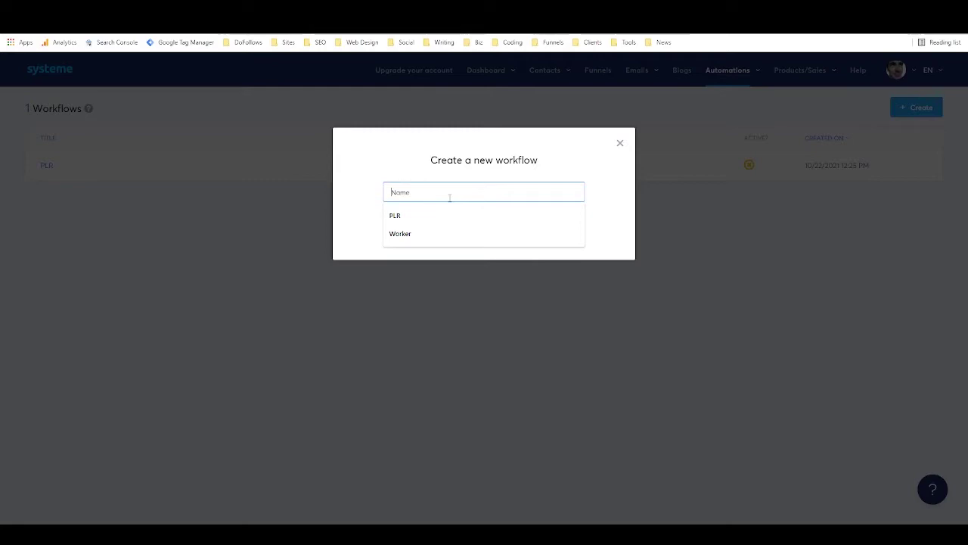
text(Workflow)
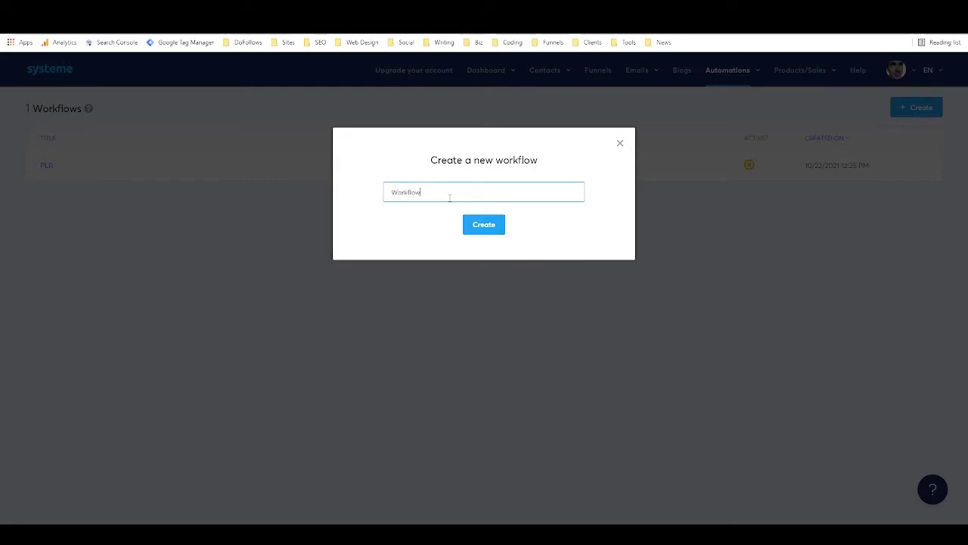
click(475, 223)
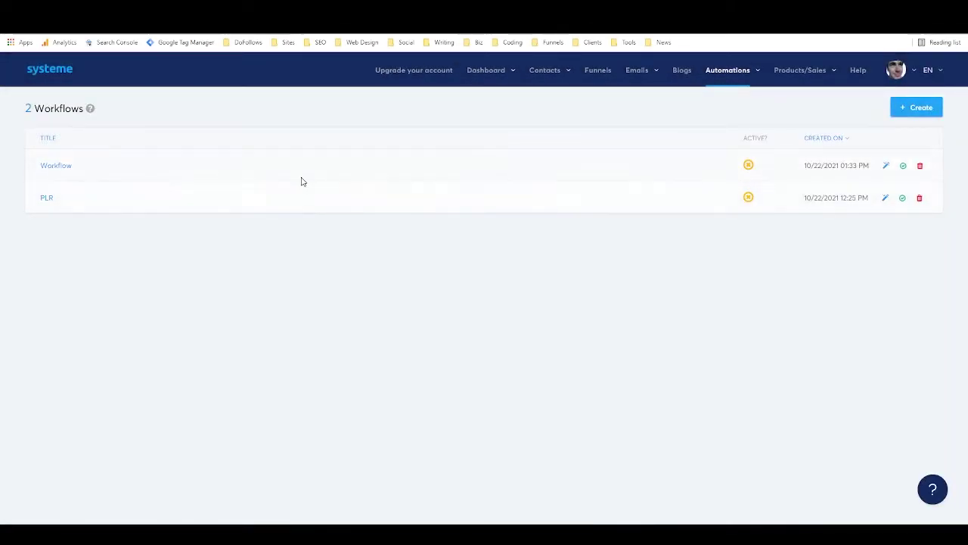
click(57, 172)
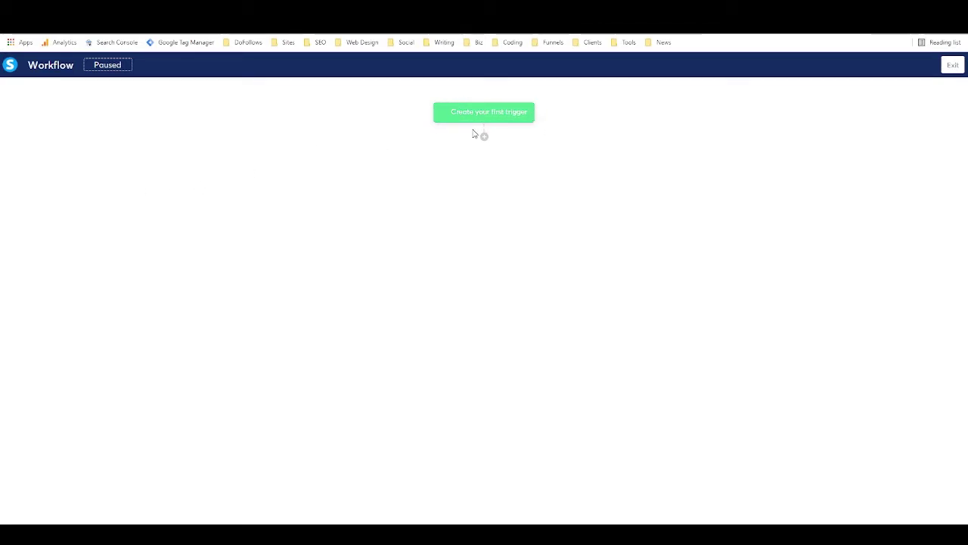
Add a Tag added trigger for the tag named 'tag'.
click(499, 112)
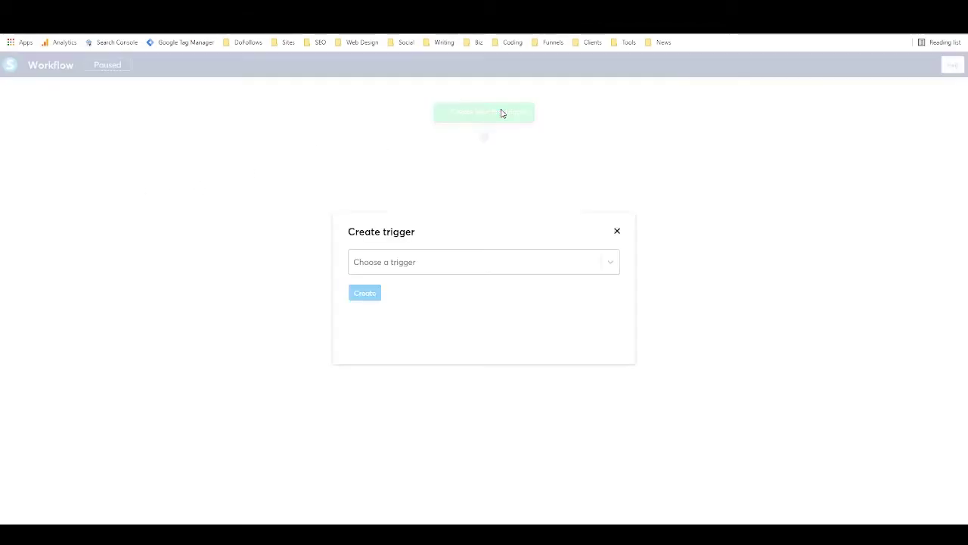
click(395, 268)
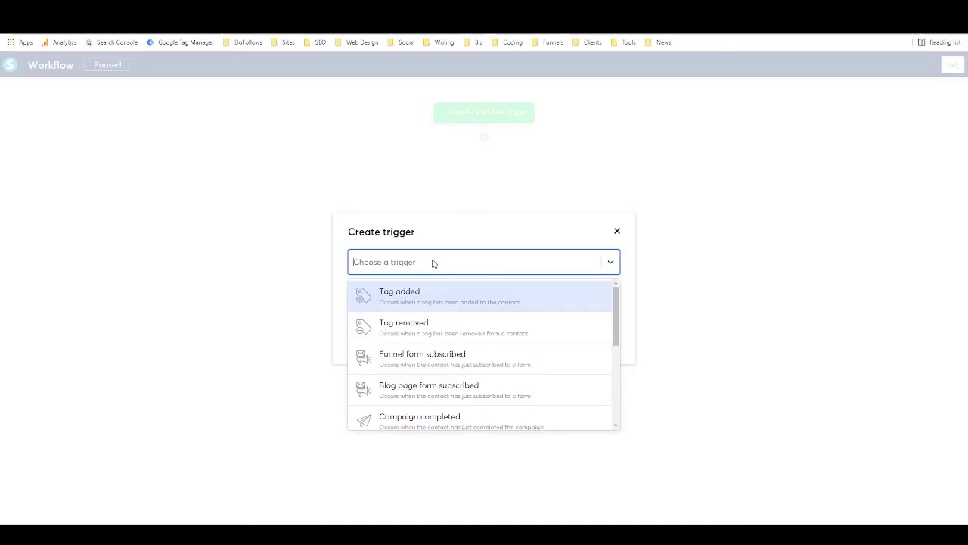
click(424, 301)
click(426, 301)
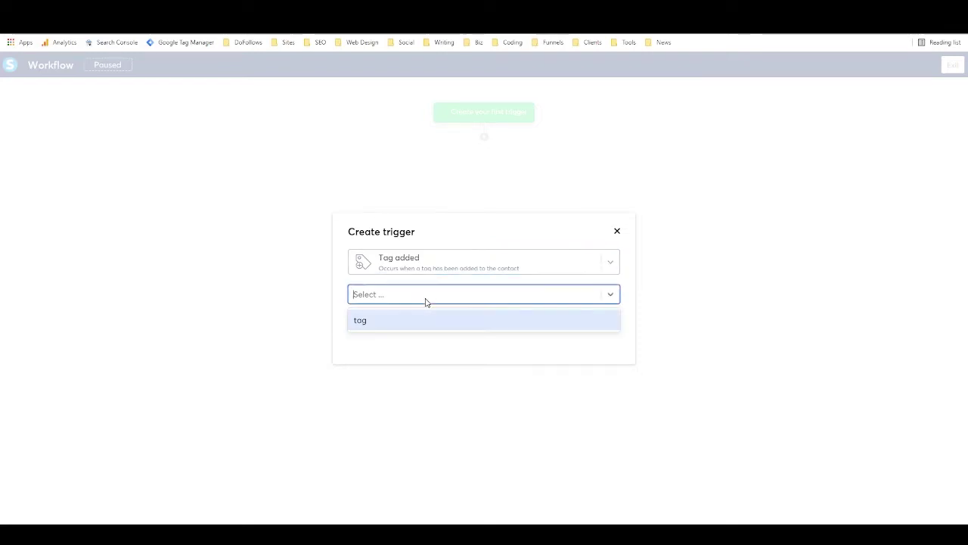
click(396, 313)
click(372, 322)
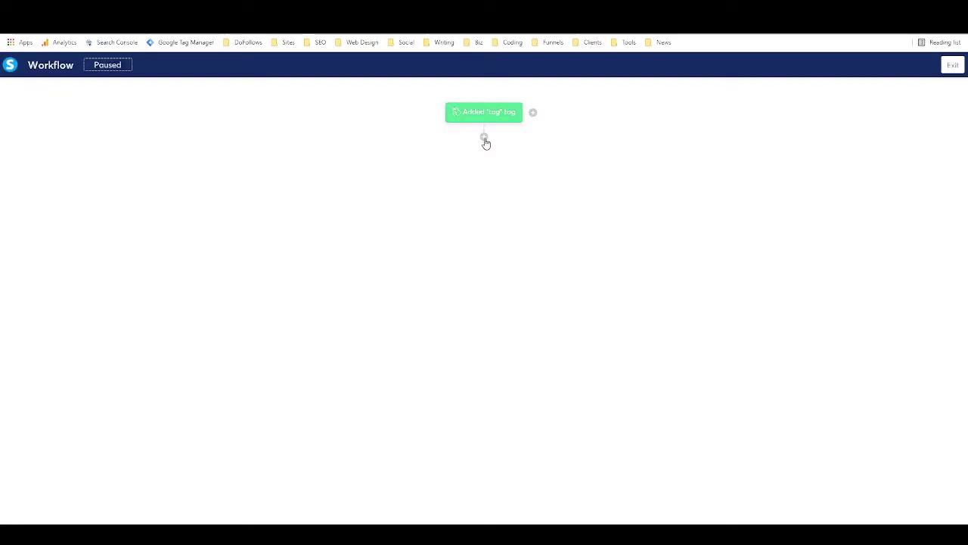
Add a Delay step of 3 minutes after the trigger.
click(485, 140)
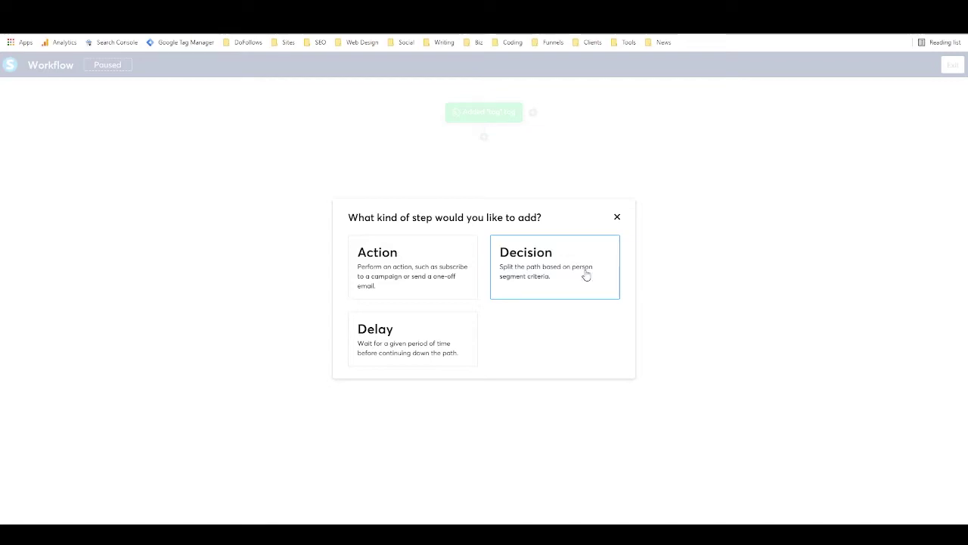
click(415, 356)
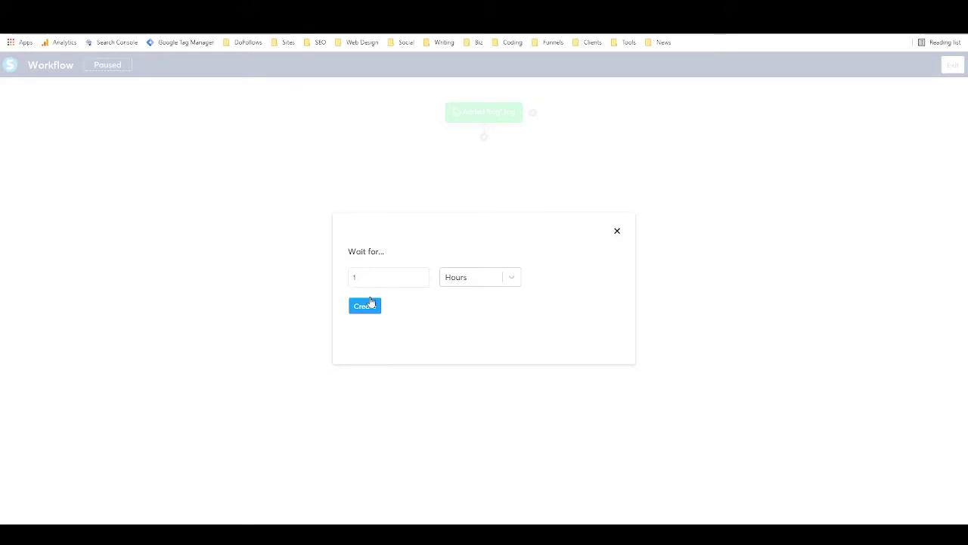
drag(401, 277, 334, 279)
text(3)
click(481, 276)
click(466, 348)
click(364, 306)
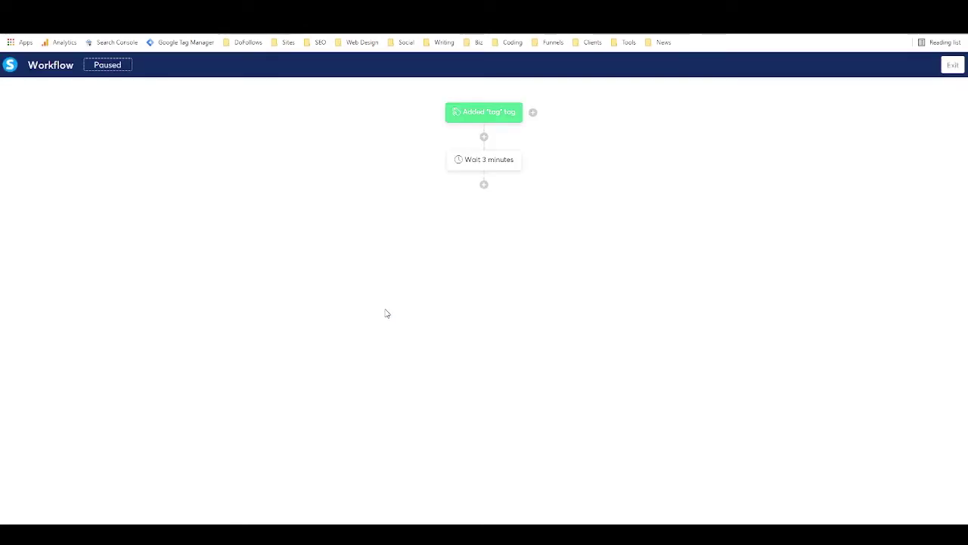
Add an action step after the wait, trying the send-email actions, which offer no emails.
click(484, 184)
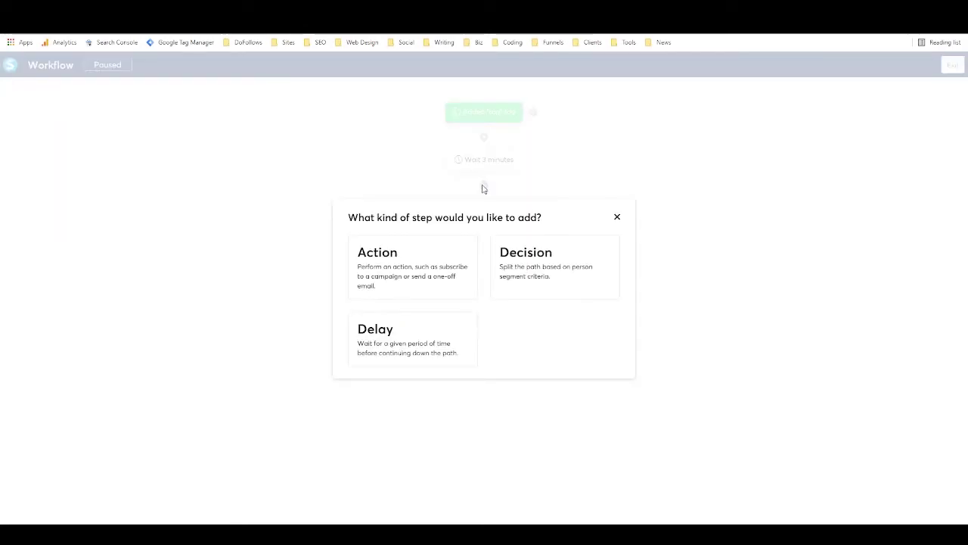
click(397, 281)
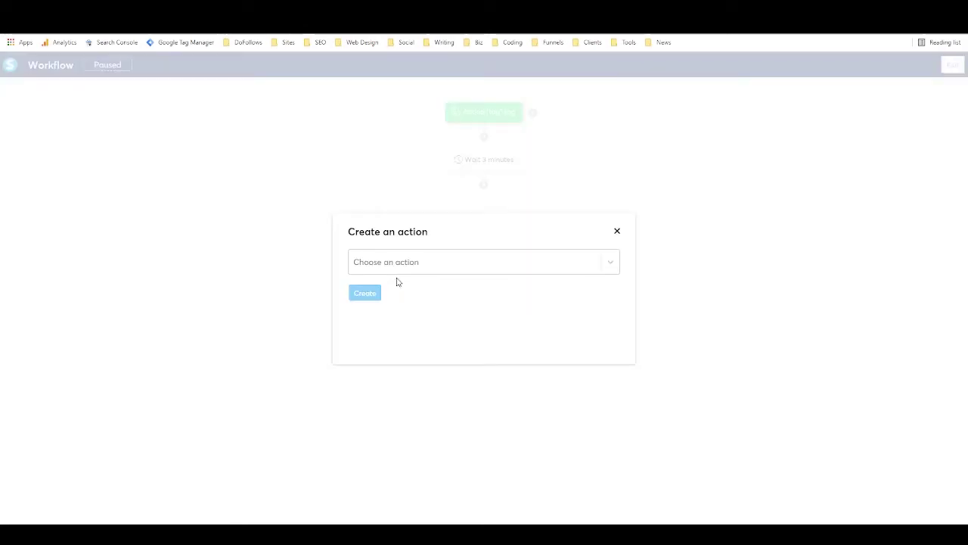
click(438, 264)
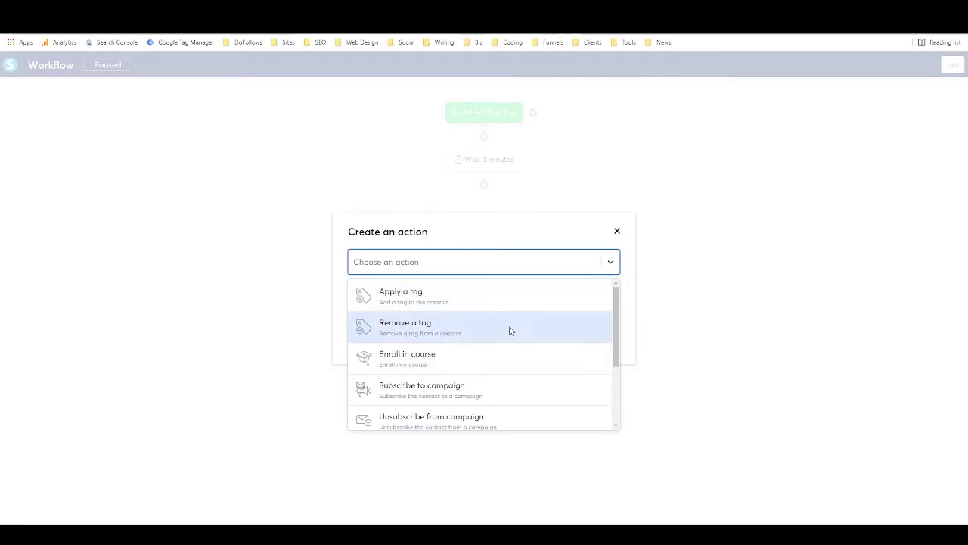
scroll(507, 329, down, 3)
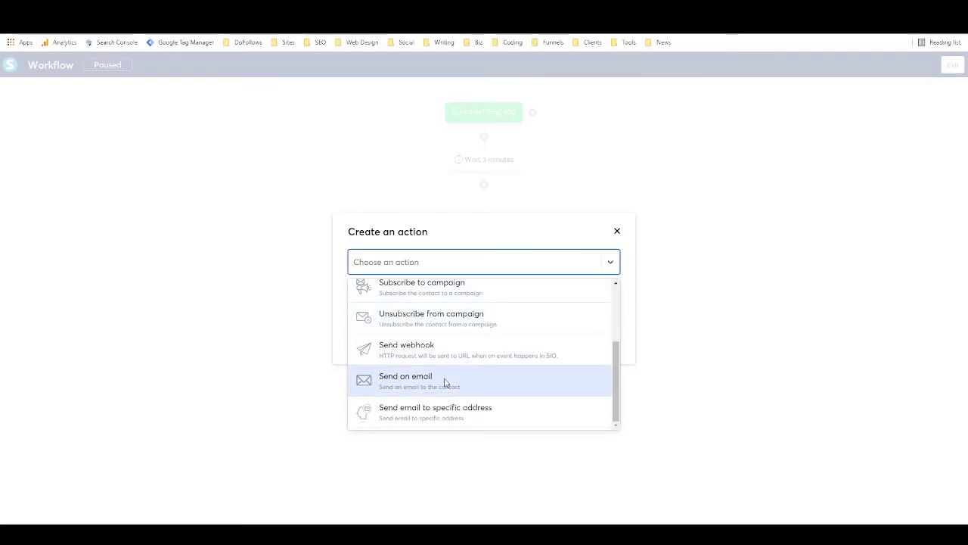
click(445, 383)
click(493, 295)
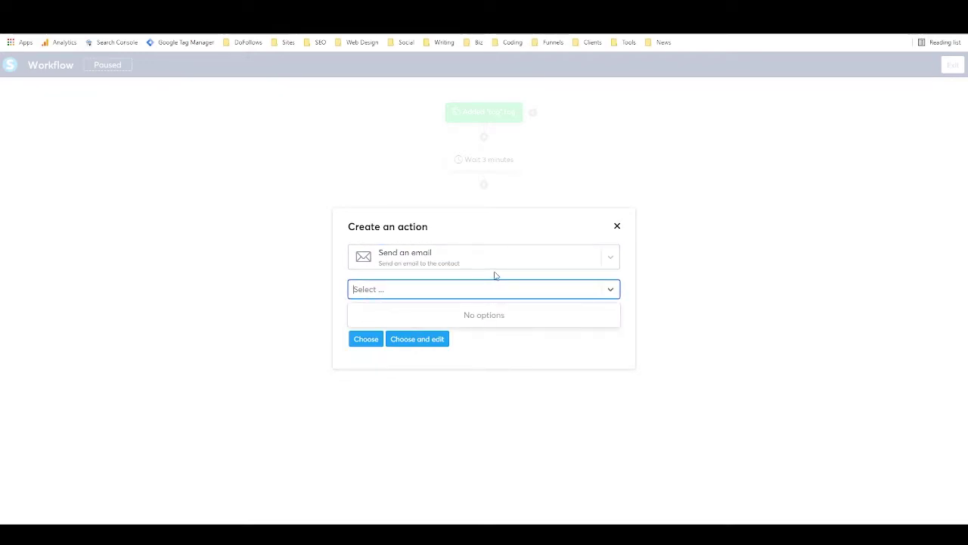
click(493, 276)
click(497, 288)
click(499, 279)
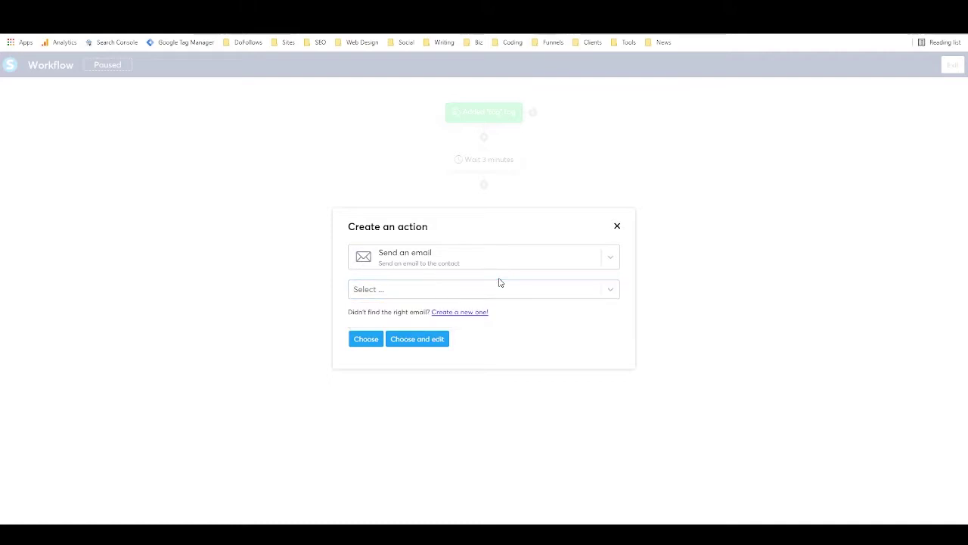
click(495, 261)
scroll(499, 302, down, 1)
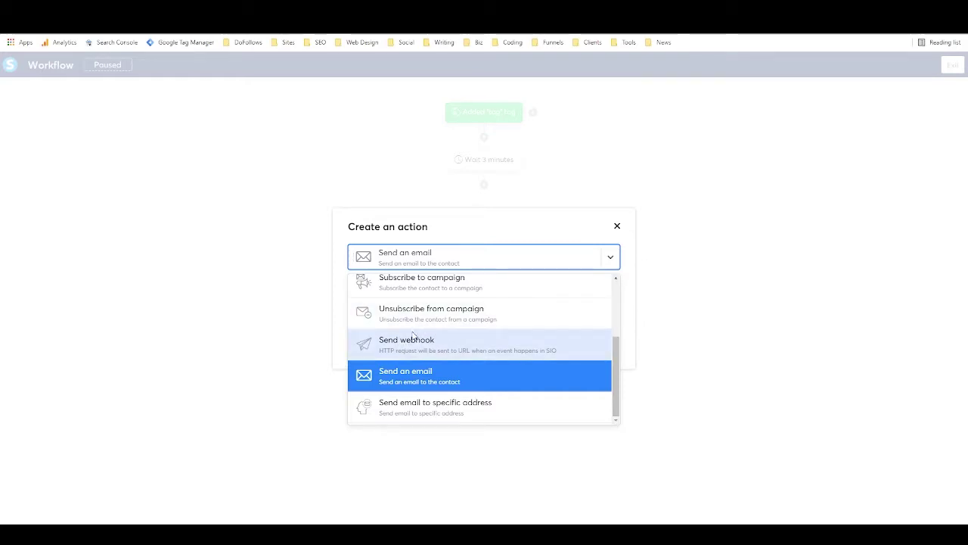
click(418, 416)
click(439, 293)
Set the action to Subscribe to campaign with PLR delivery and create it.
click(445, 265)
scroll(452, 323, up, 3)
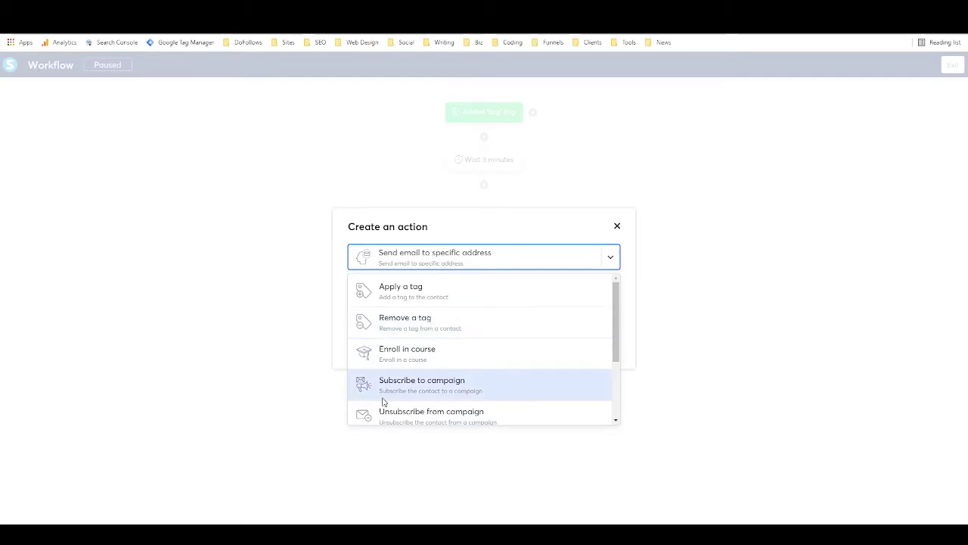
scroll(453, 347, down, 1)
scroll(455, 350, down, 1)
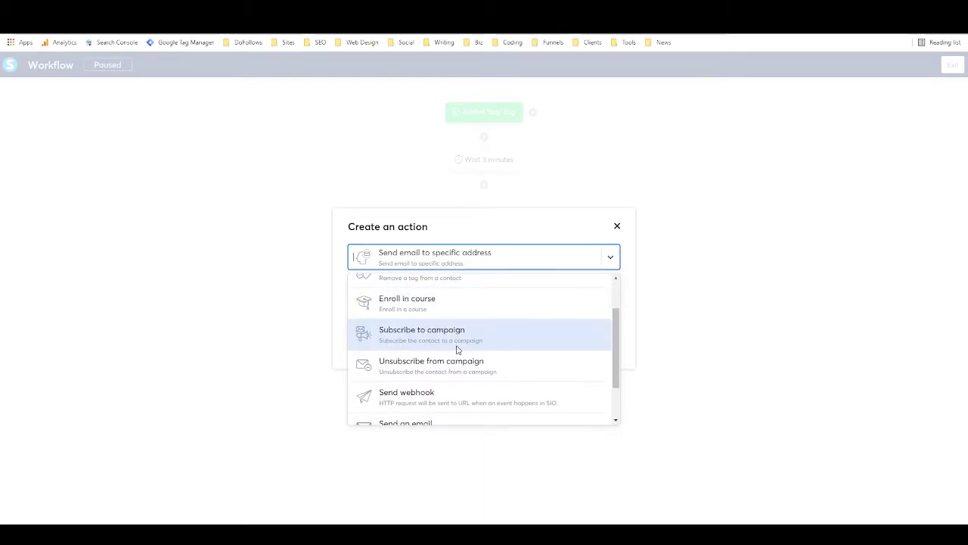
click(460, 331)
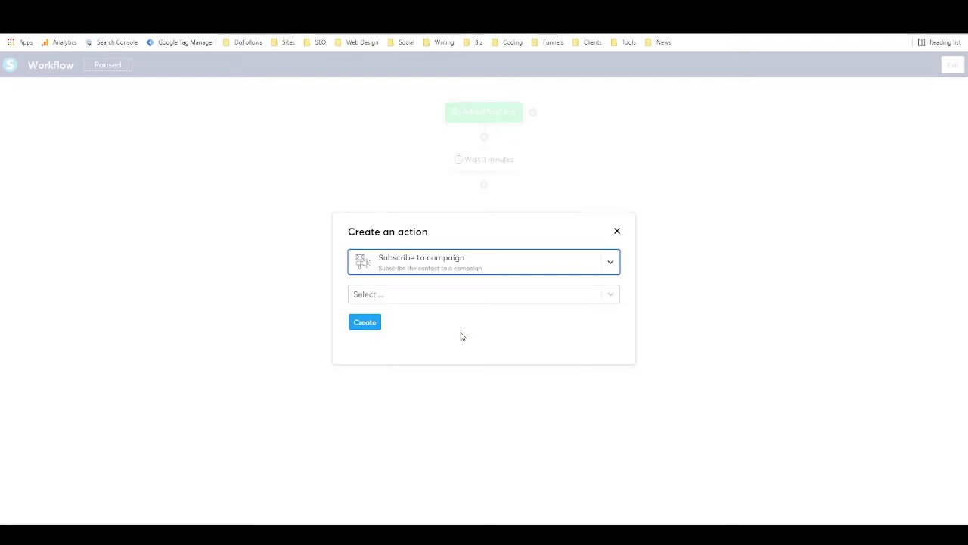
click(462, 301)
click(458, 327)
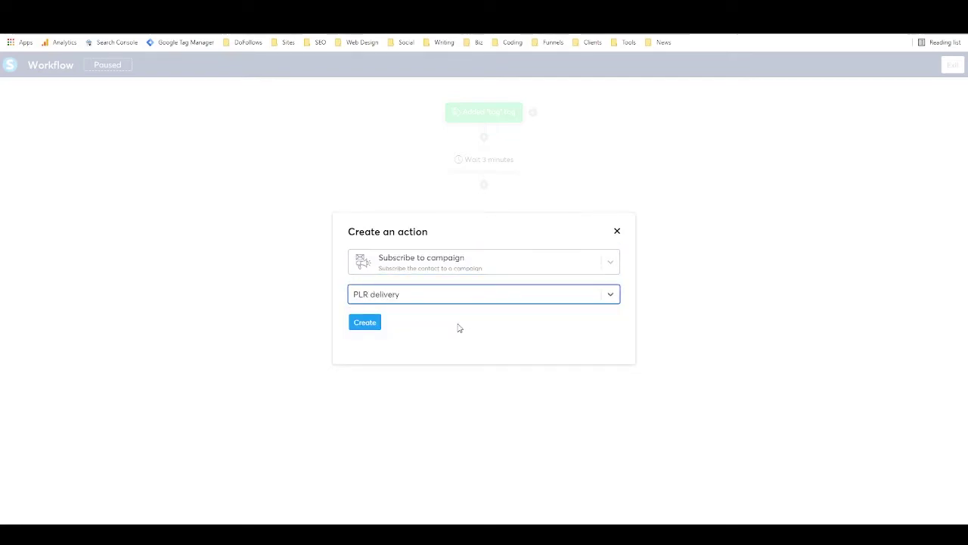
click(375, 322)
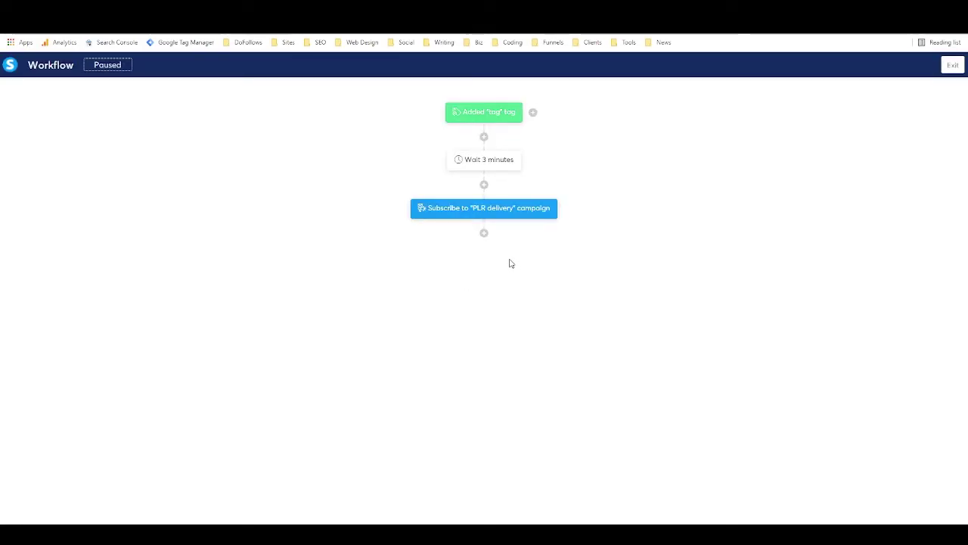
Add a 1-day Delay step after the campaign subscription.
click(483, 233)
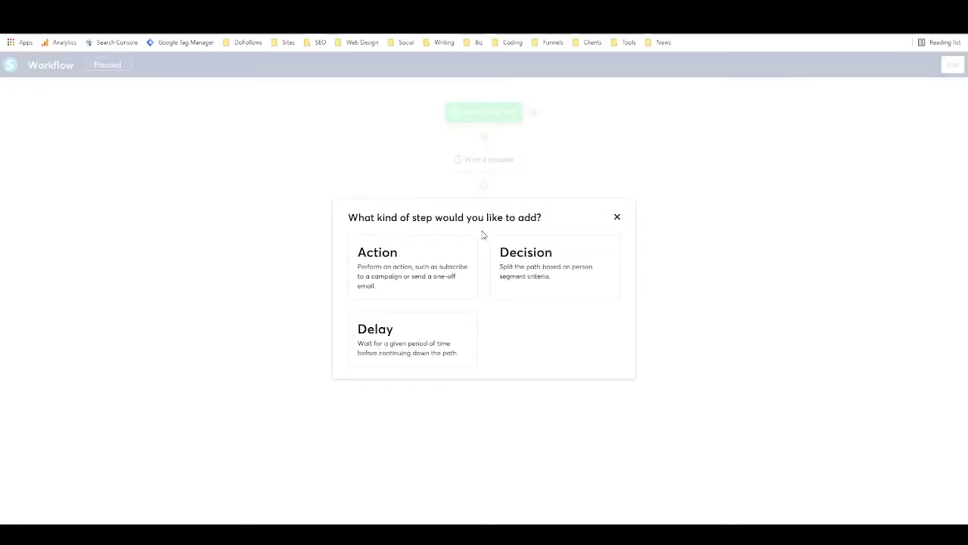
click(417, 323)
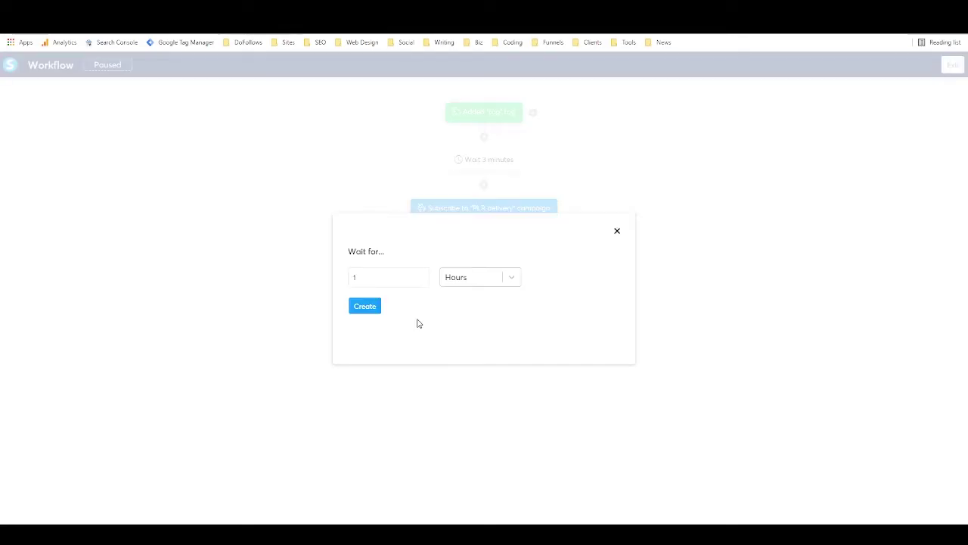
click(509, 277)
click(478, 303)
click(354, 306)
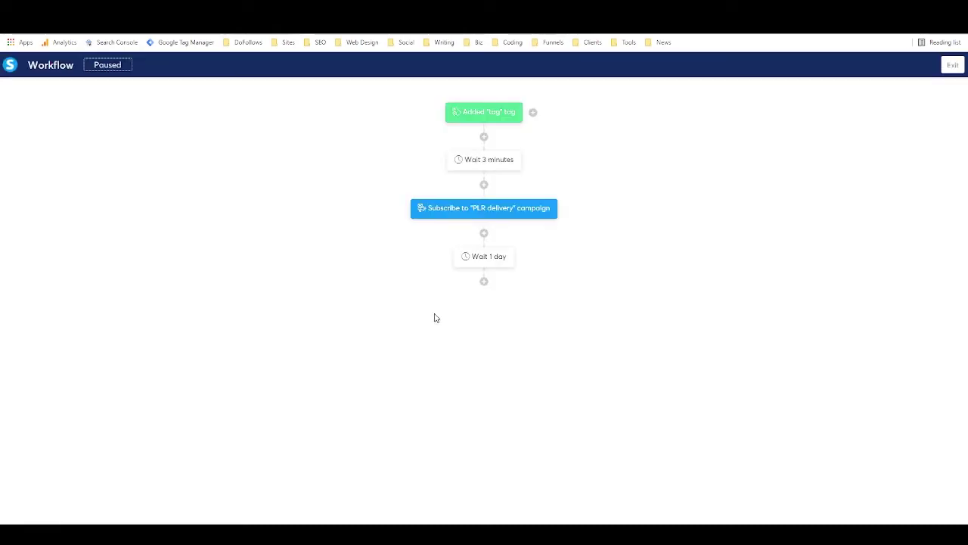
Add a Decision step with the condition Contact tagged with 'tag'.
click(484, 283)
click(541, 272)
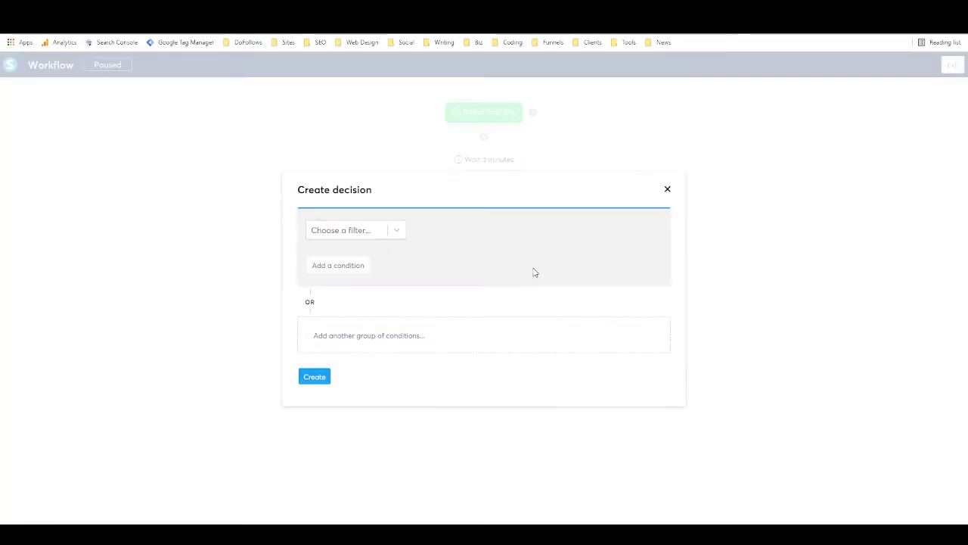
click(397, 235)
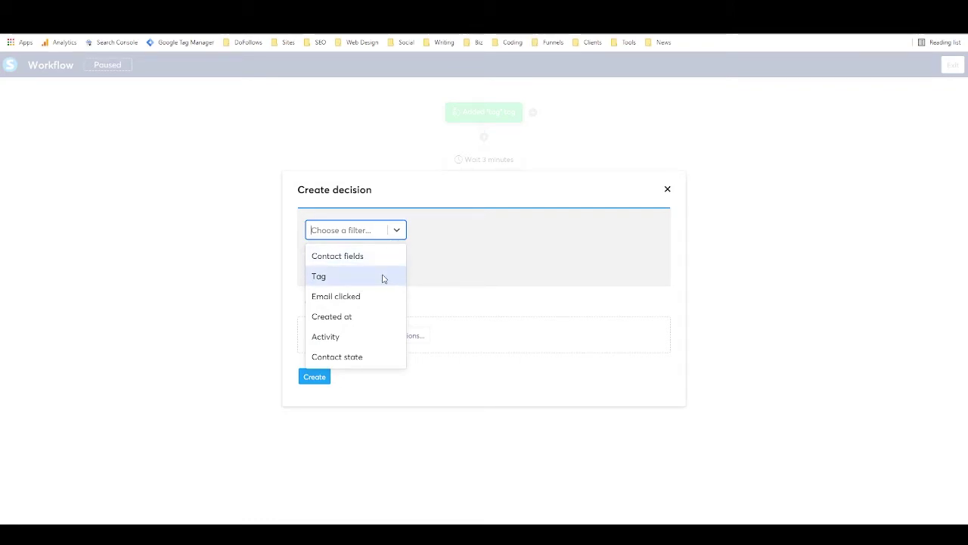
click(384, 279)
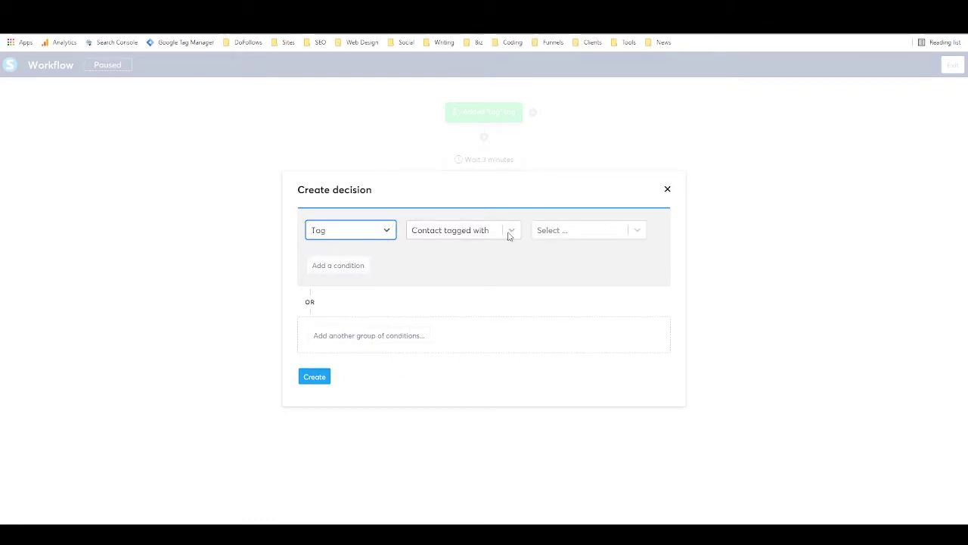
click(432, 239)
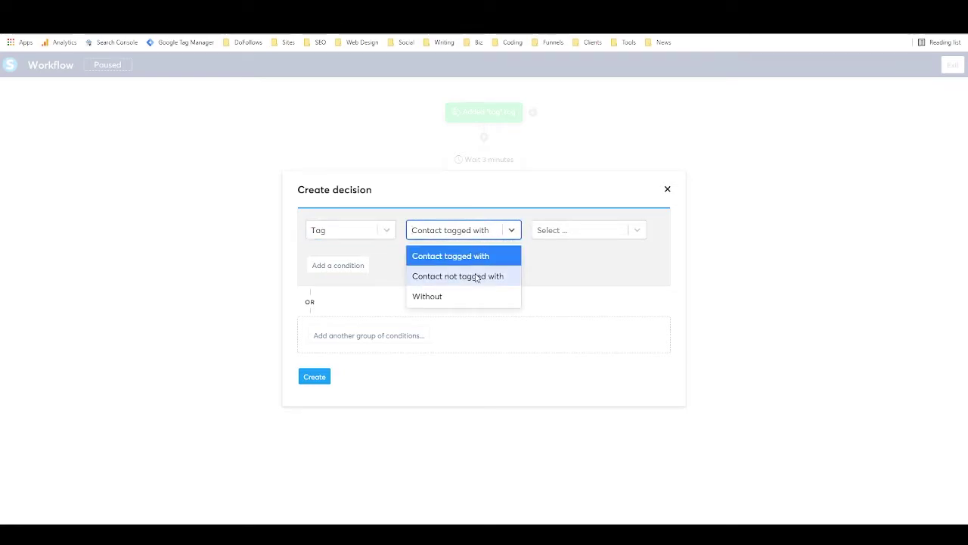
click(502, 232)
click(501, 231)
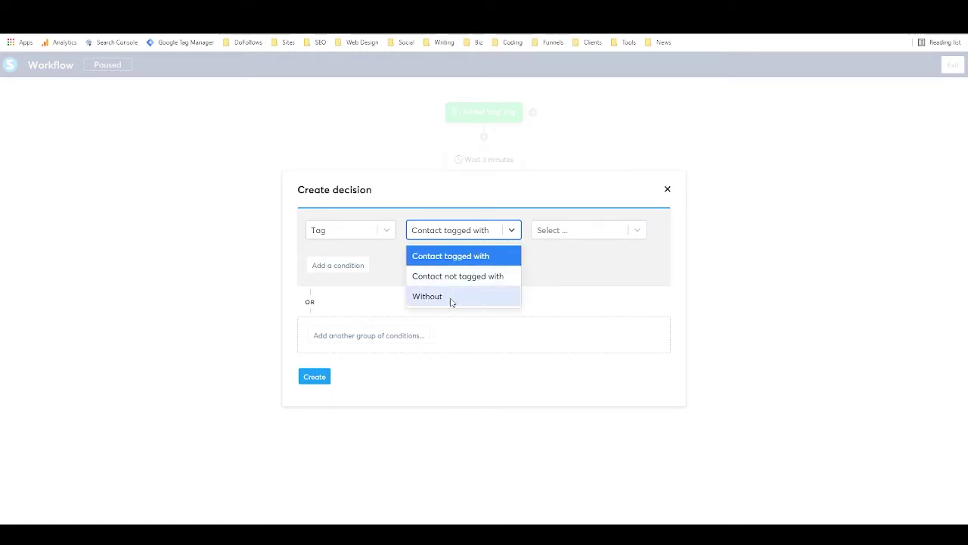
click(512, 229)
click(560, 231)
click(558, 252)
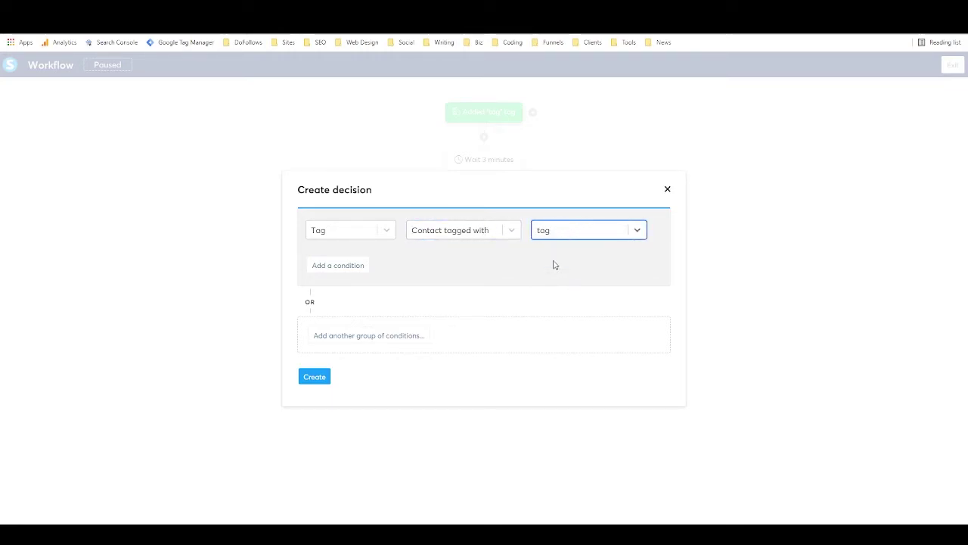
Add a second condition, Created at greater or equal 10/22/2021, and create the decision.
click(338, 265)
click(343, 253)
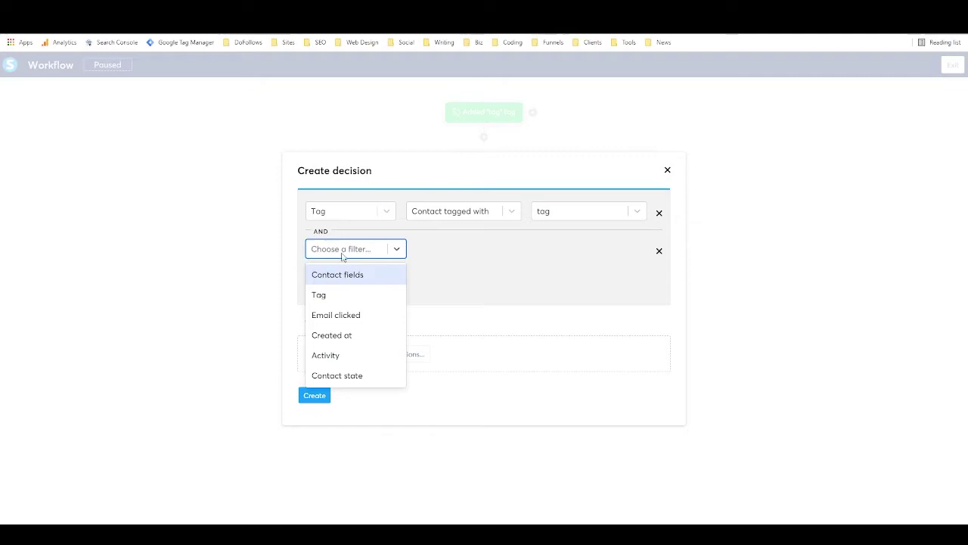
click(345, 335)
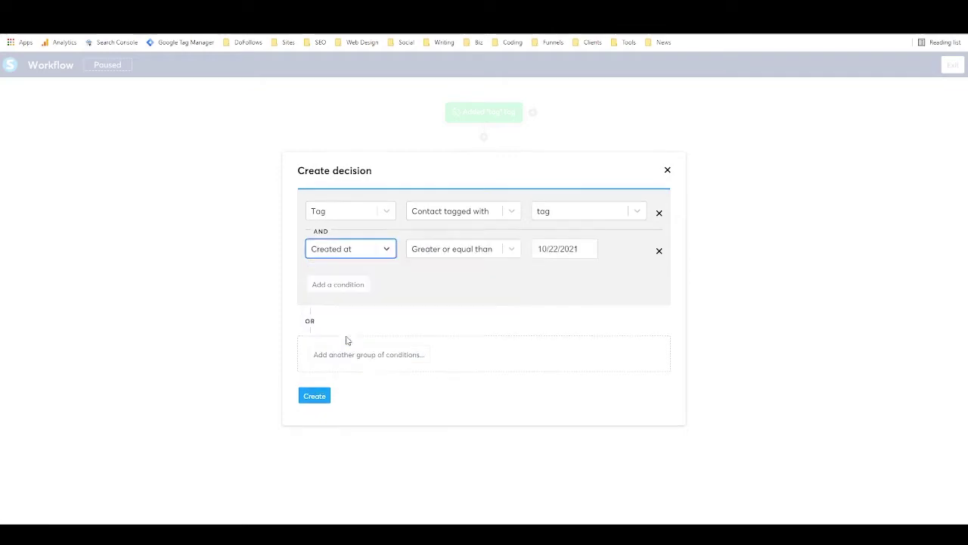
click(460, 252)
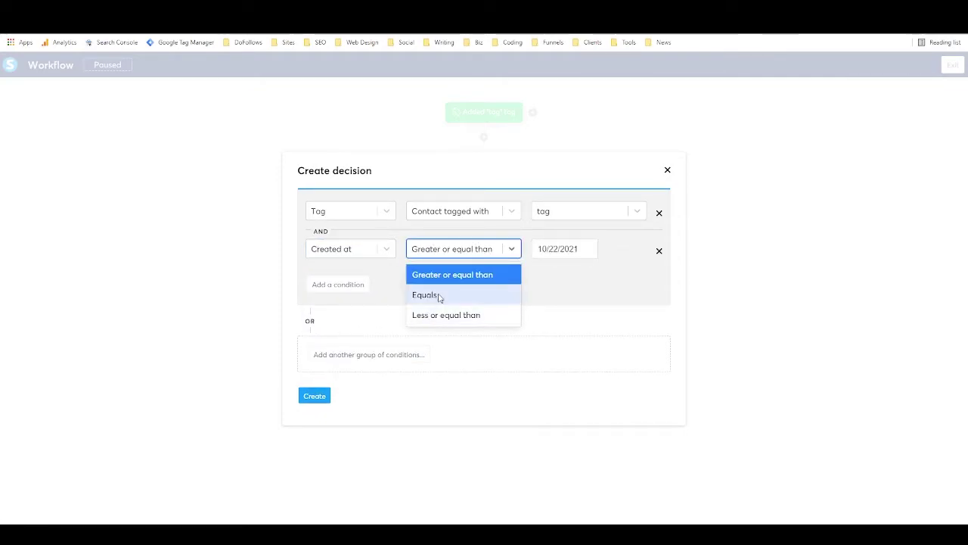
click(525, 287)
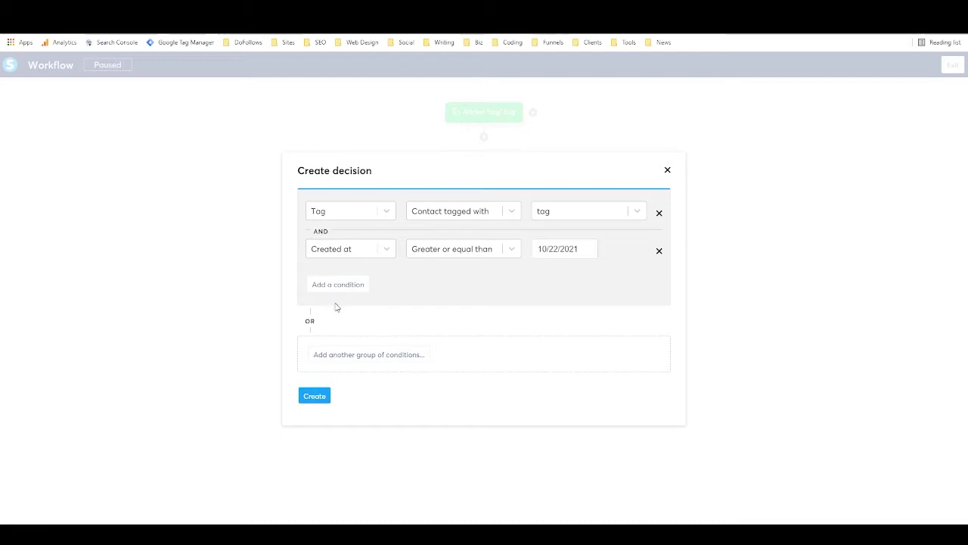
click(316, 394)
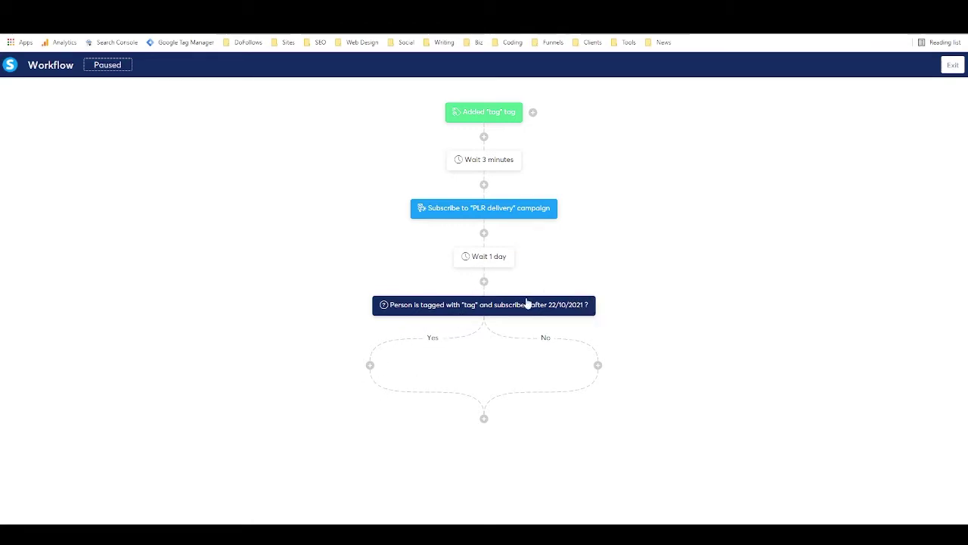
Exit the workflow editor and go to the Contacts list.
mouse_move(582, 315)
click(947, 65)
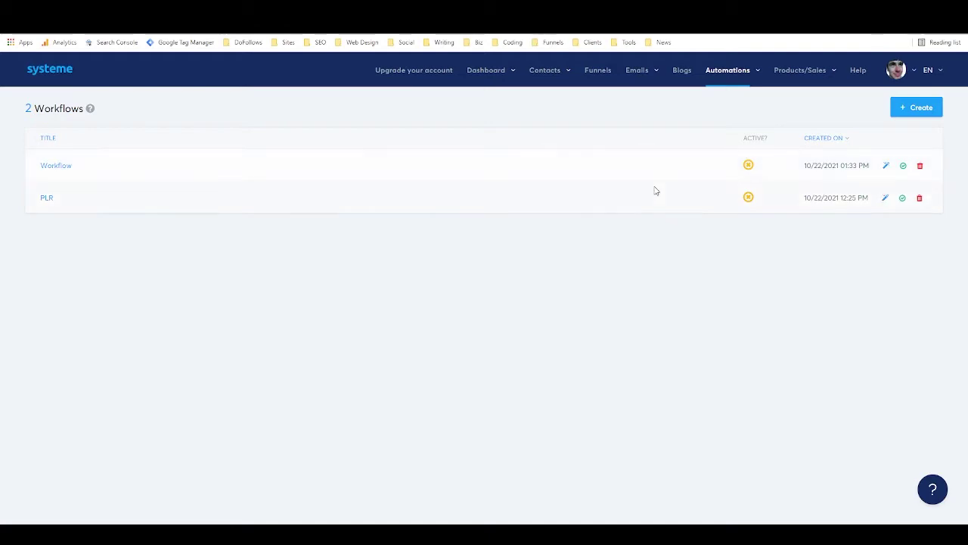
mouse_move(551, 73)
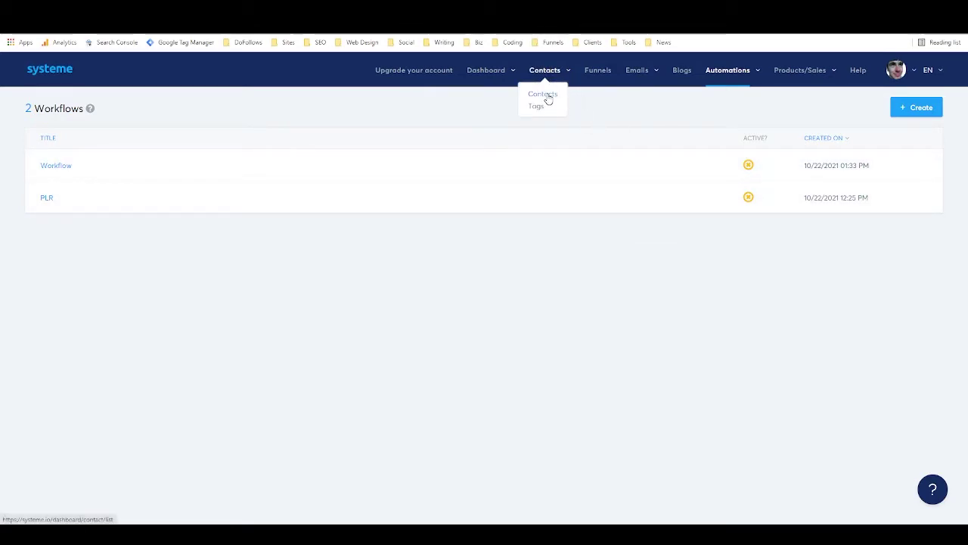
click(546, 94)
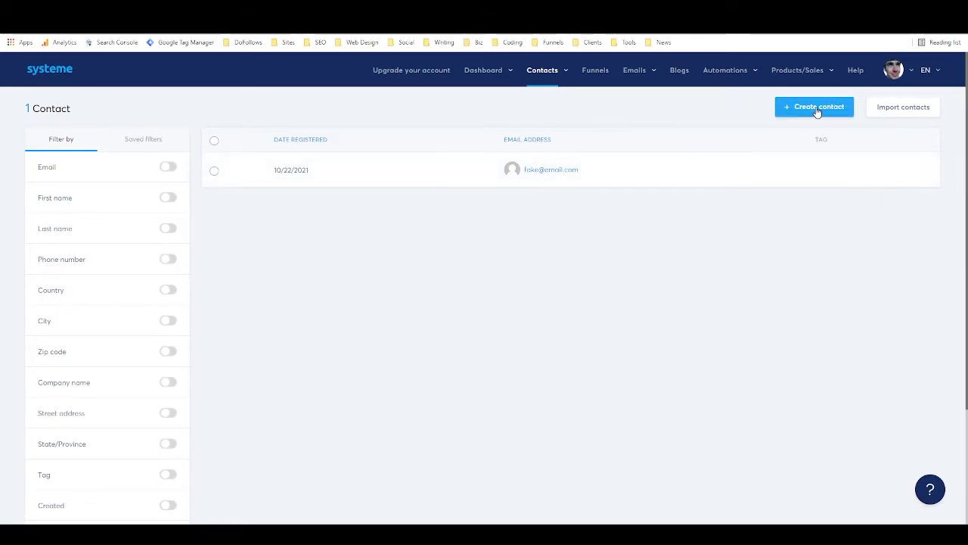
Look over the Import contacts page, then return to the contacts list.
click(911, 110)
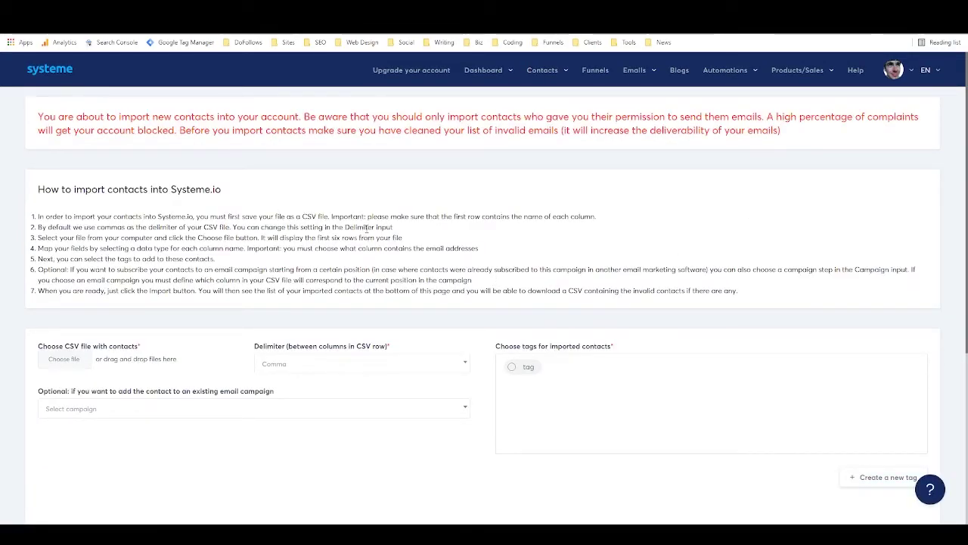
scroll(366, 228, down, 2)
drag(357, 198, 390, 198)
click(416, 173)
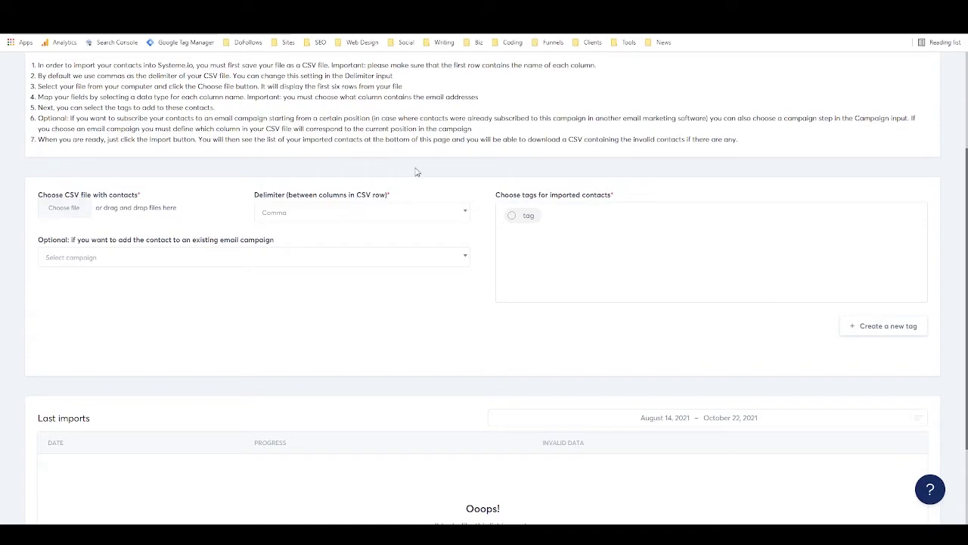
scroll(422, 180, up, 2)
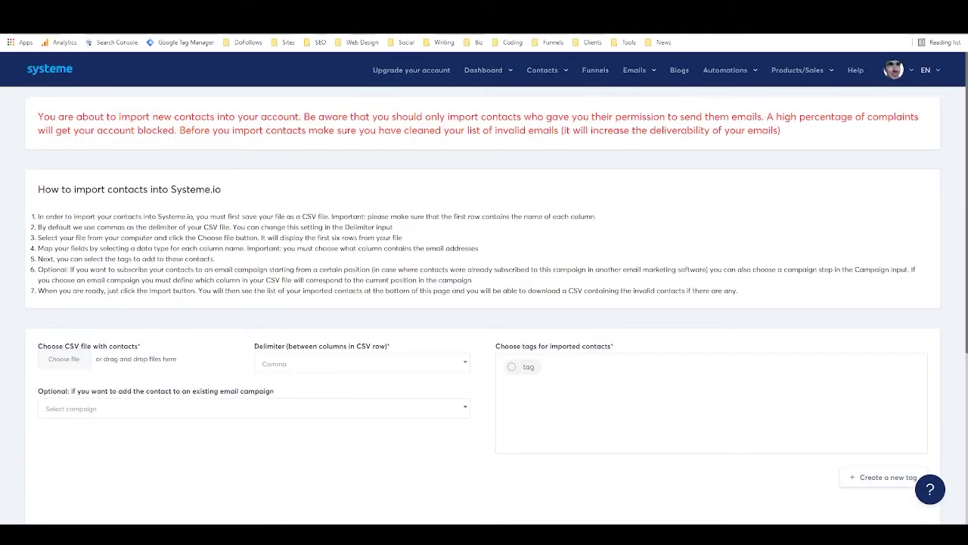
click(9, 30)
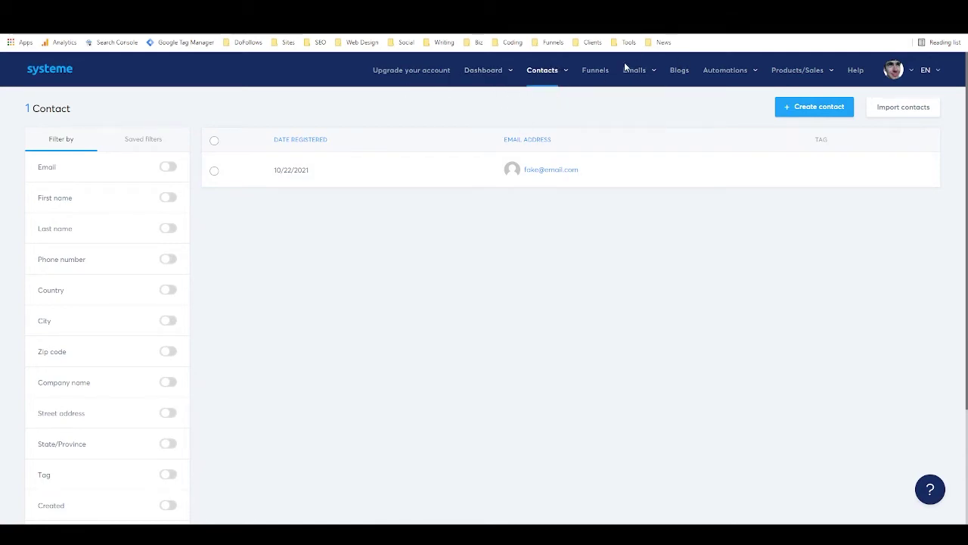
Open the Automations > Rules page to view the automation rules.
mouse_move(718, 72)
click(715, 94)
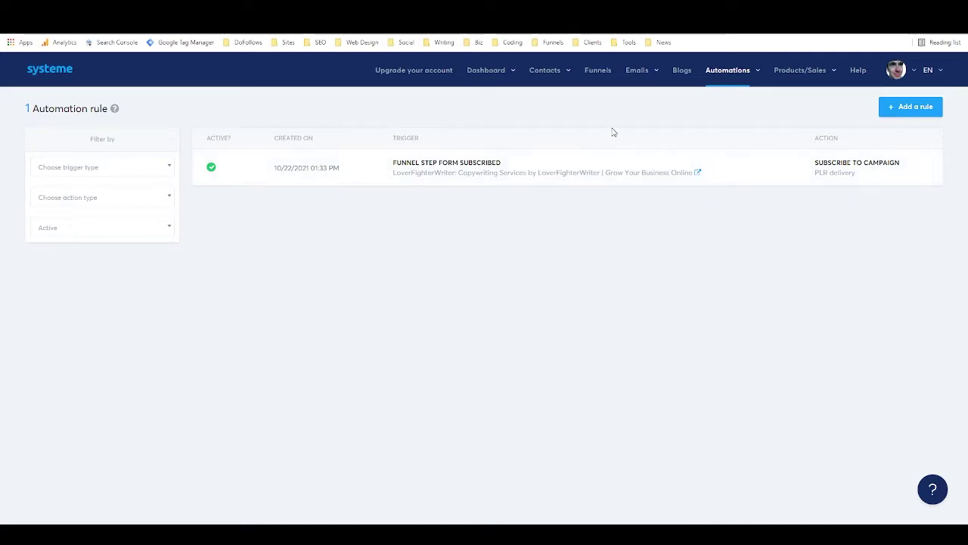
mouse_move(642, 74)
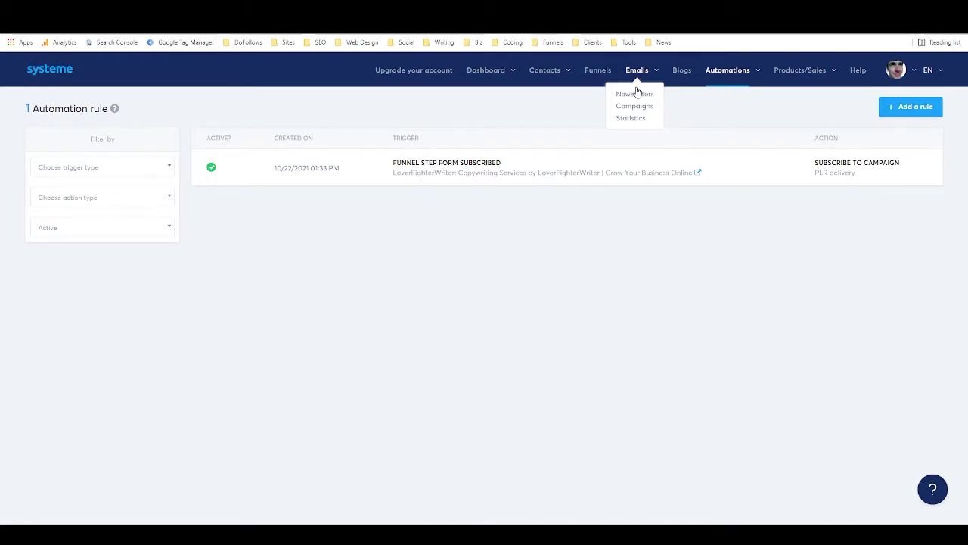
Start a new newsletter with subject 'test', the suggested sender name, and the Product Funnel template.
click(635, 93)
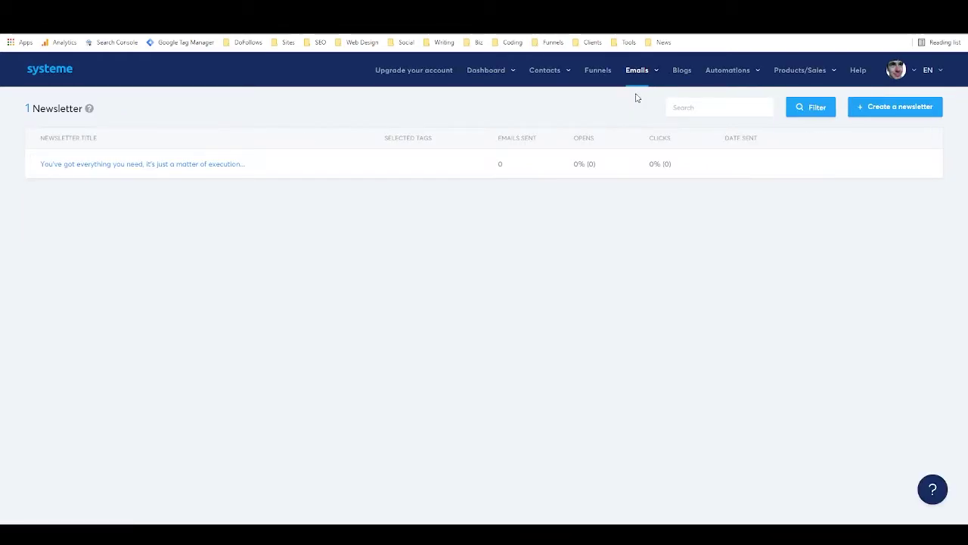
click(883, 109)
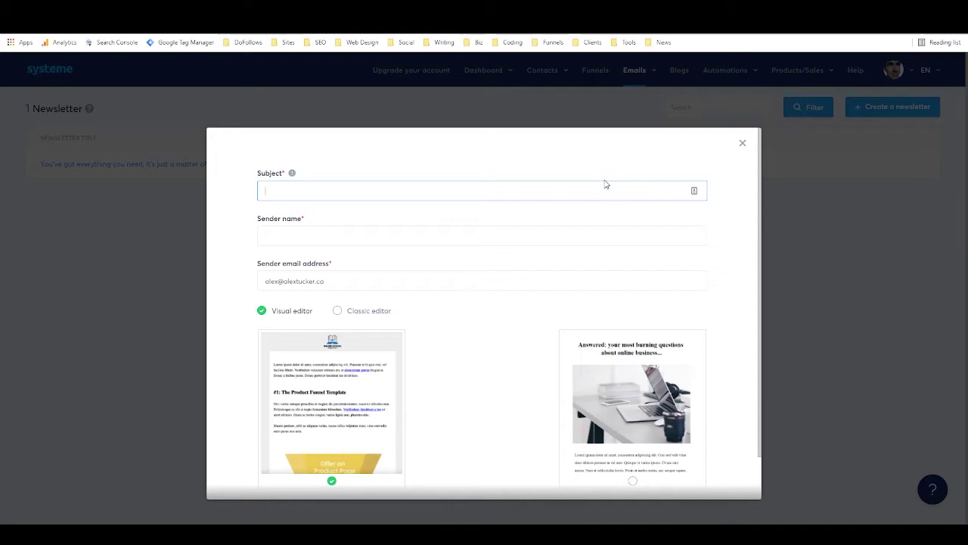
text(test)
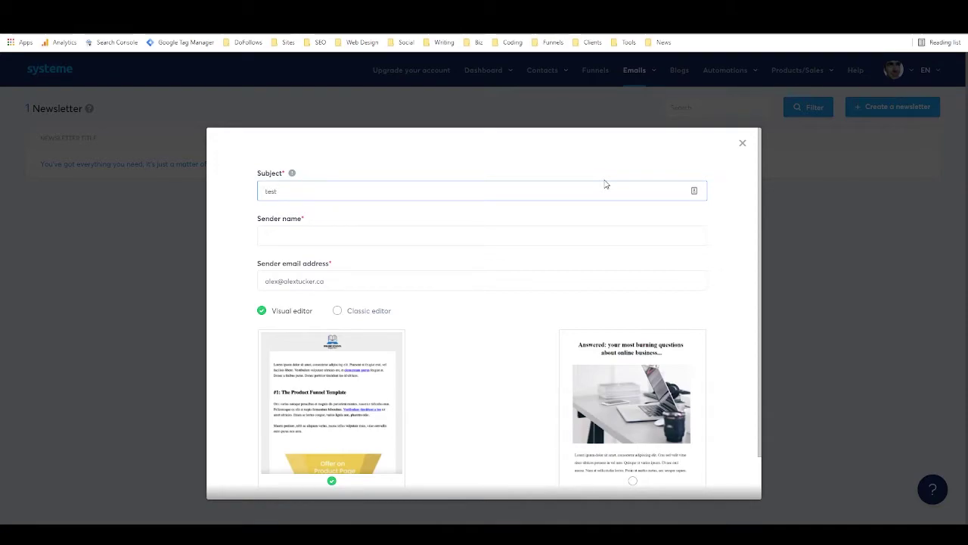
click(564, 237)
click(315, 259)
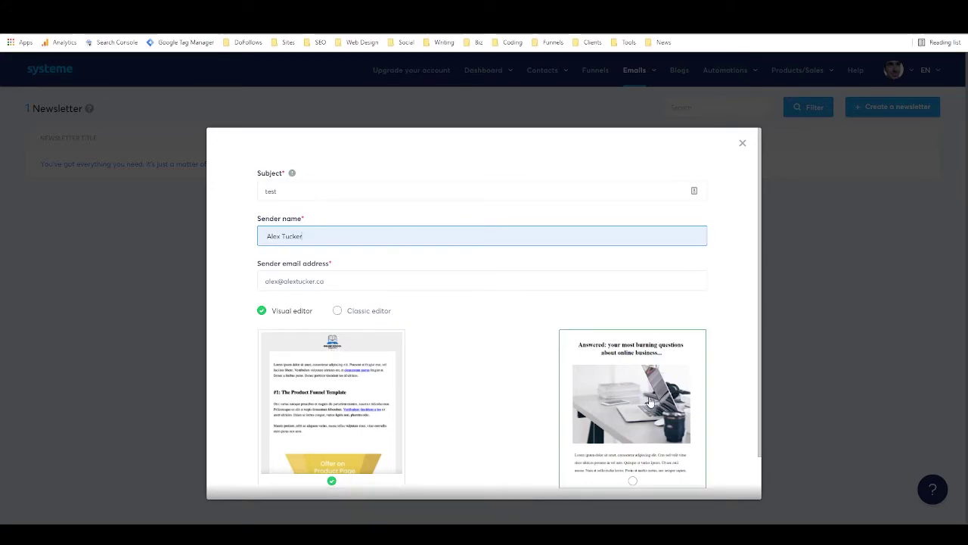
scroll(522, 334, down, 1)
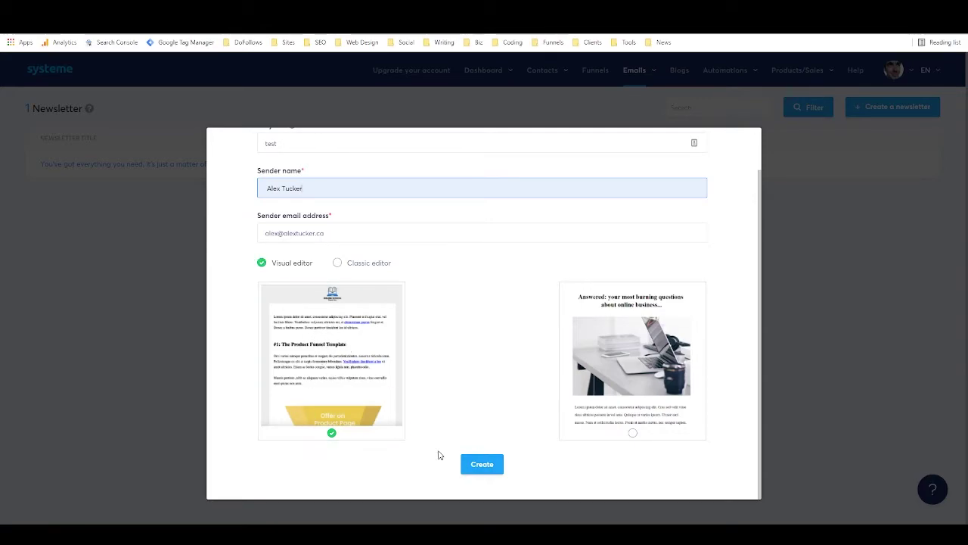
Create the newsletter and drop a Lorem ipsum text block at the top of the email.
click(484, 464)
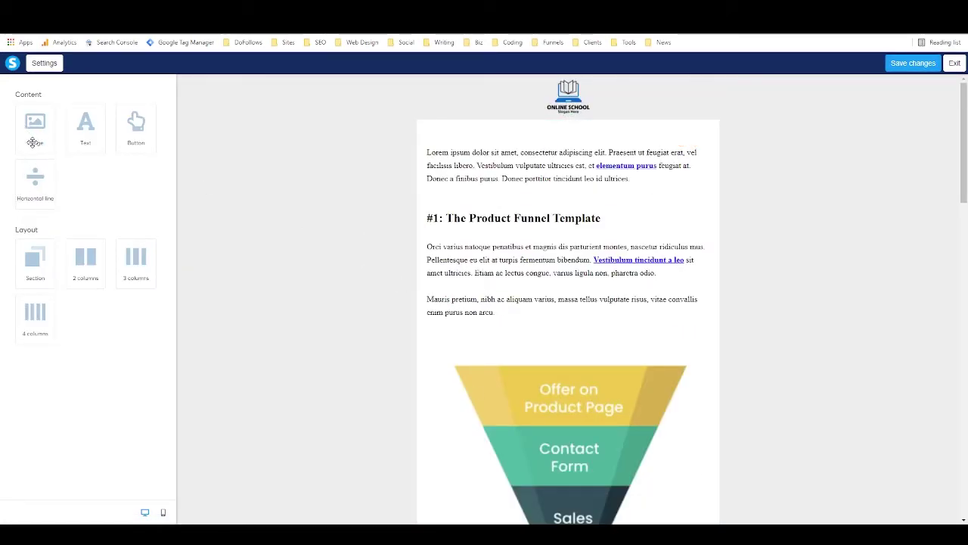
drag(87, 124, 472, 191)
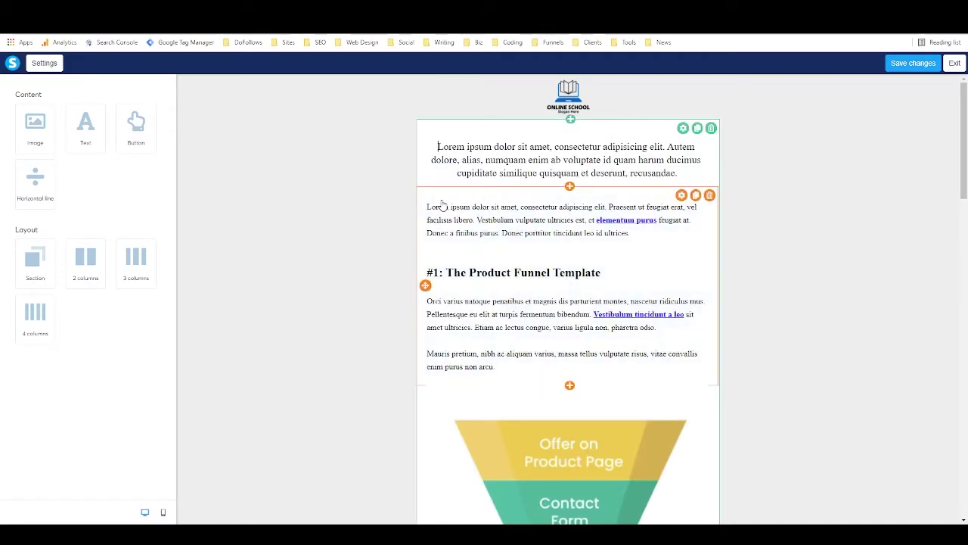
click(467, 216)
drag(431, 207, 452, 208)
click(453, 210)
click(572, 438)
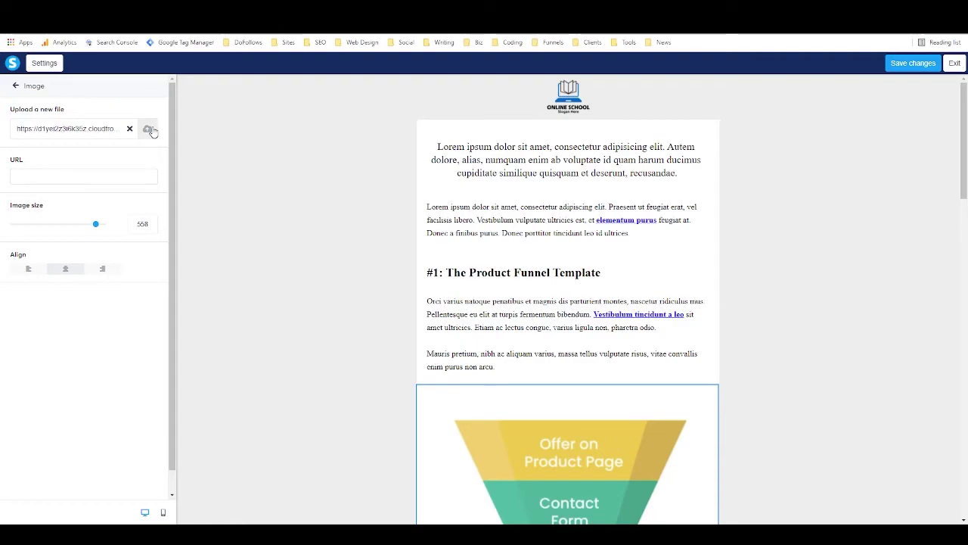
click(367, 255)
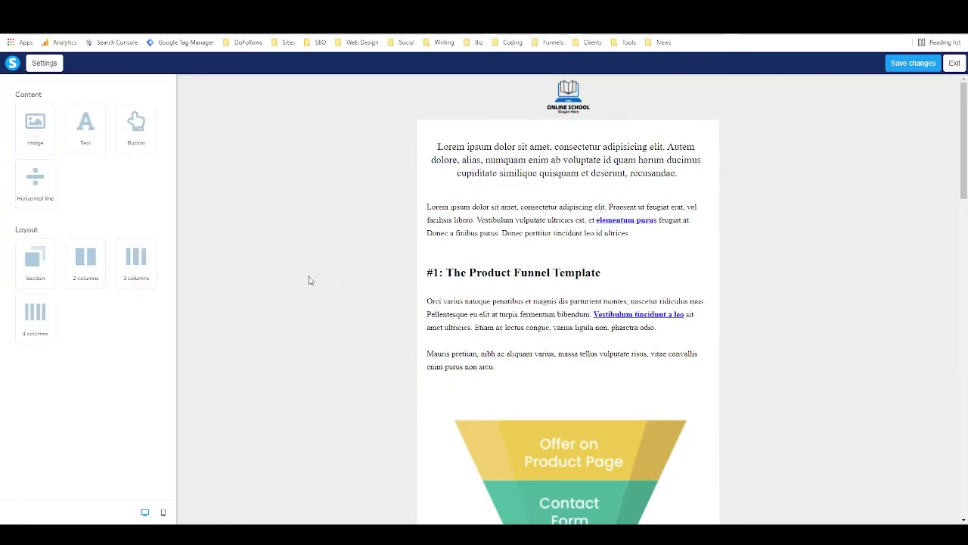
Check the email in mobile and desktop preview, save the changes, and exit the editor.
scroll(318, 266, down, 2)
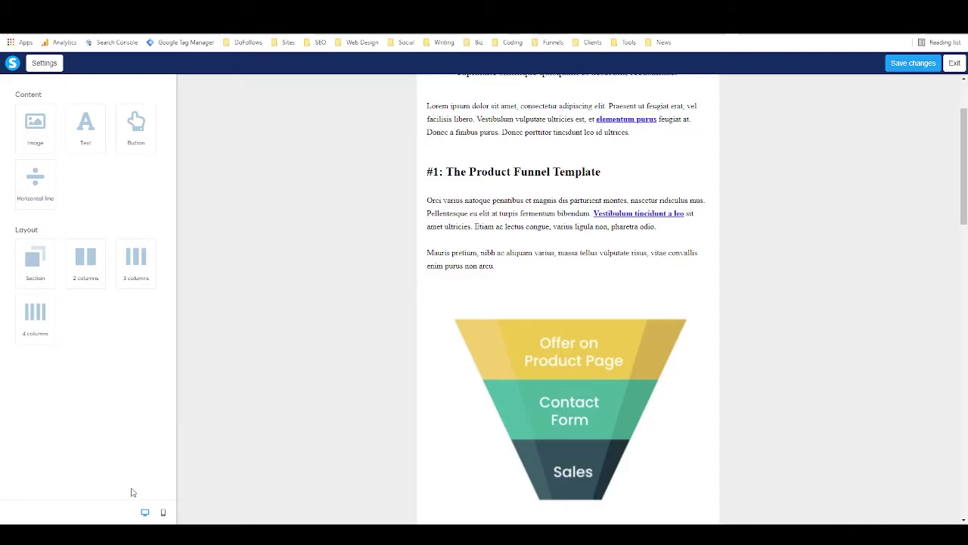
click(162, 513)
click(146, 513)
scroll(321, 285, up, 2)
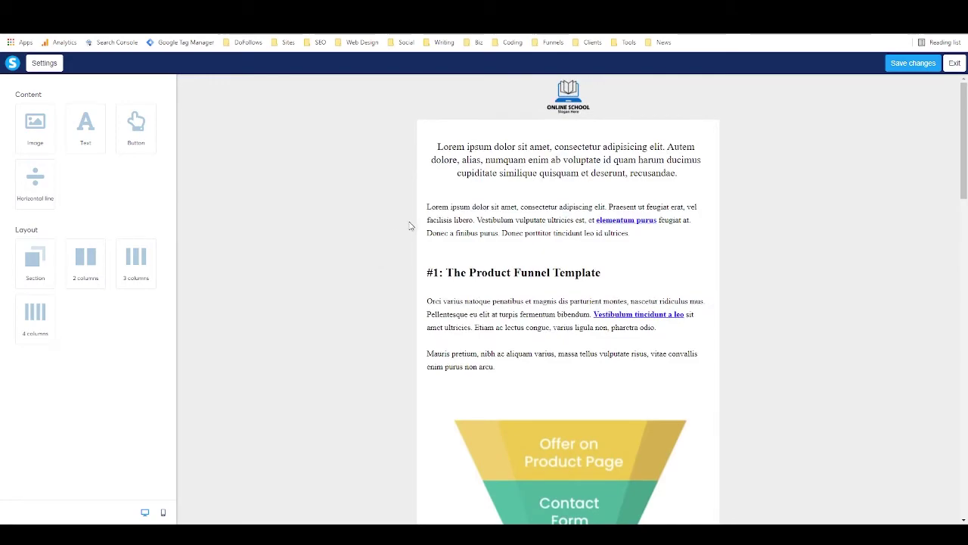
click(902, 67)
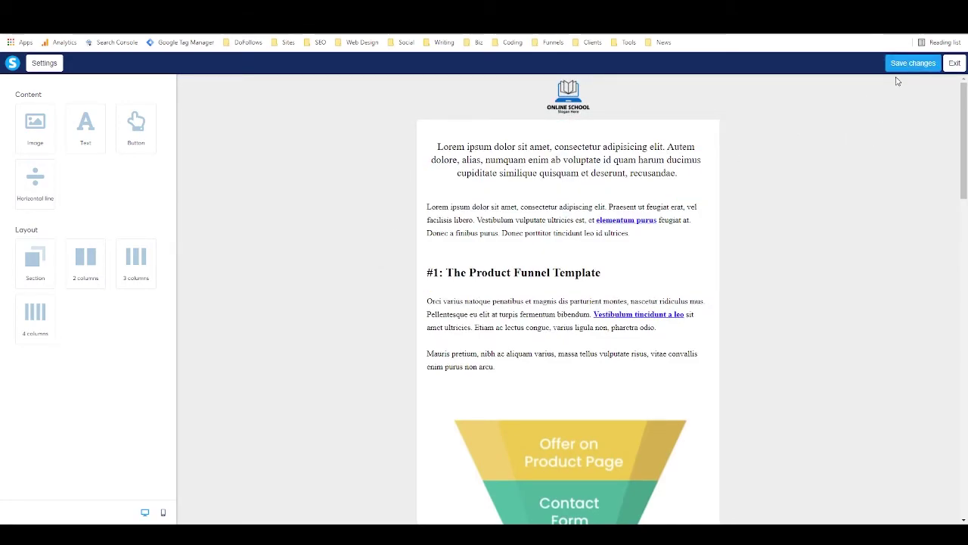
click(954, 63)
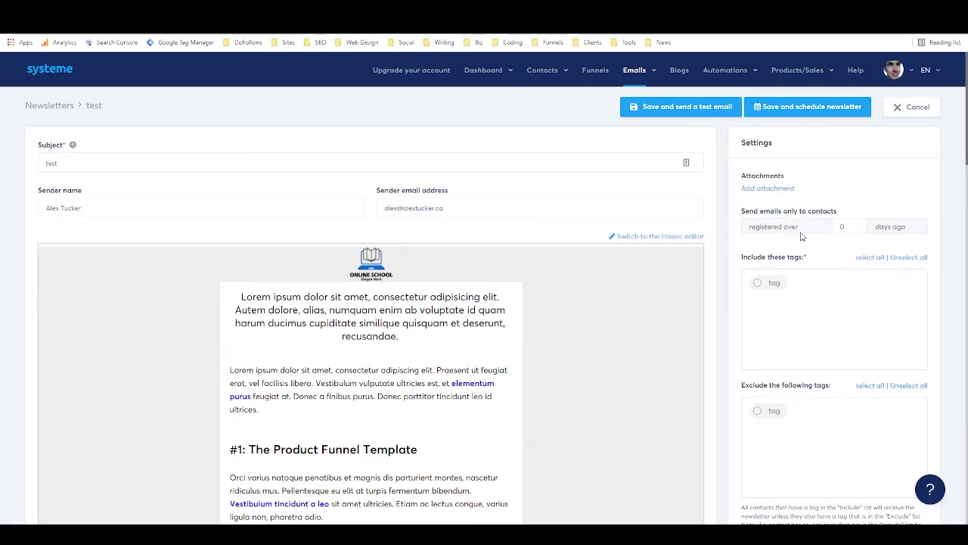
Try the 'tag' include and exclude filters on the test newsletter, then cancel back to Newsletters.
click(843, 225)
click(758, 283)
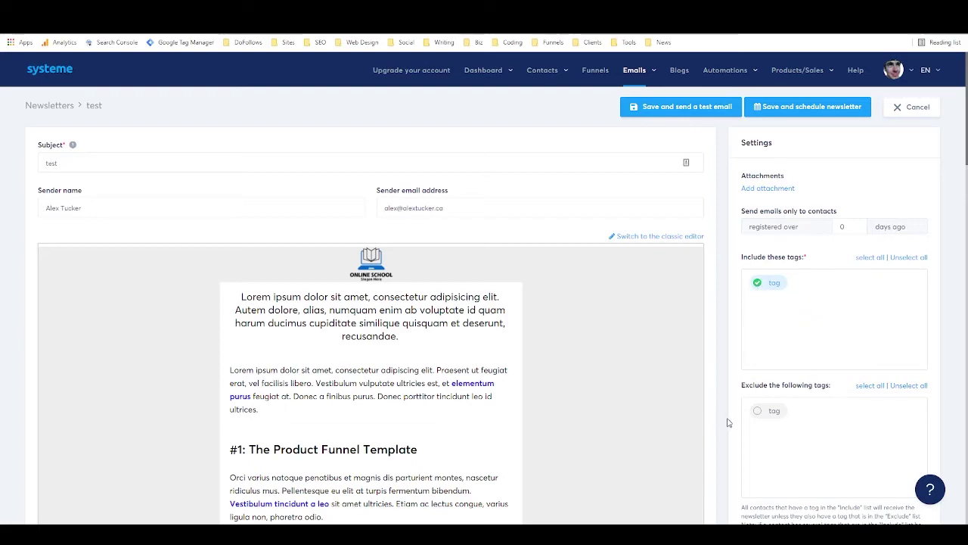
click(759, 414)
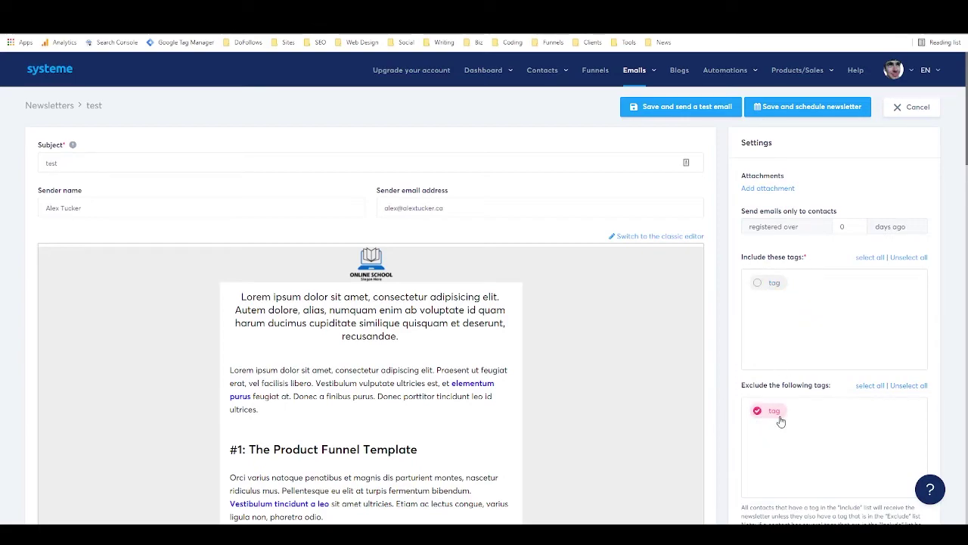
click(761, 411)
click(912, 107)
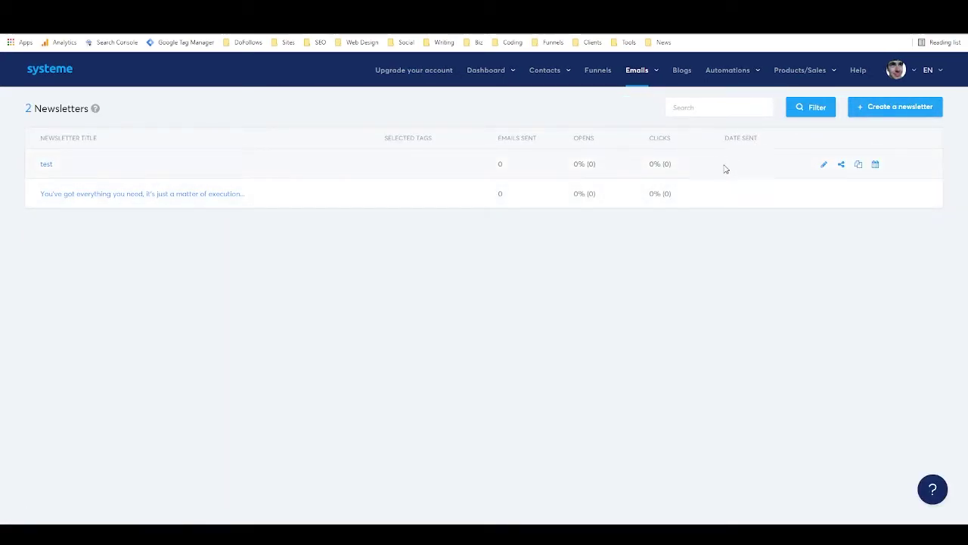
Create a campaign named 'test camp' under Emails > Campaigns and open it.
mouse_move(637, 71)
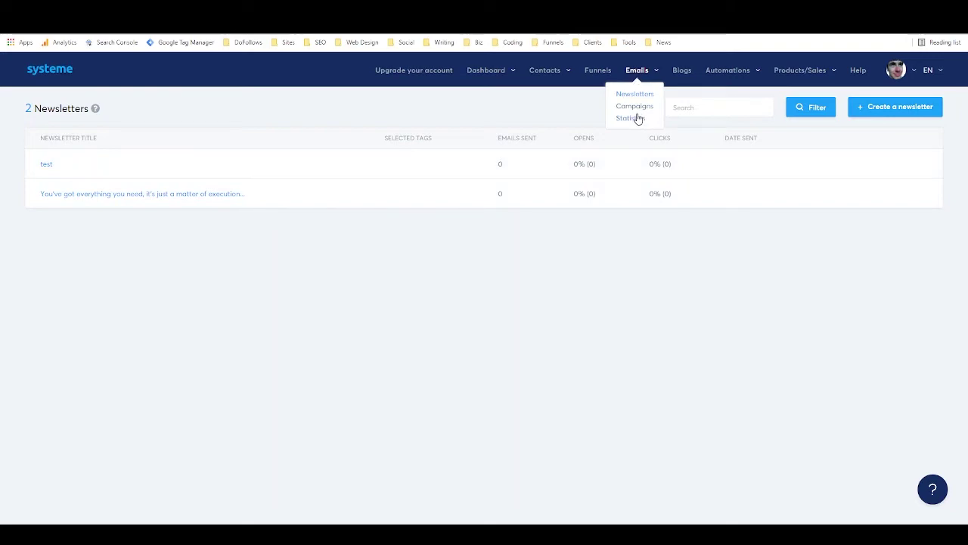
click(634, 107)
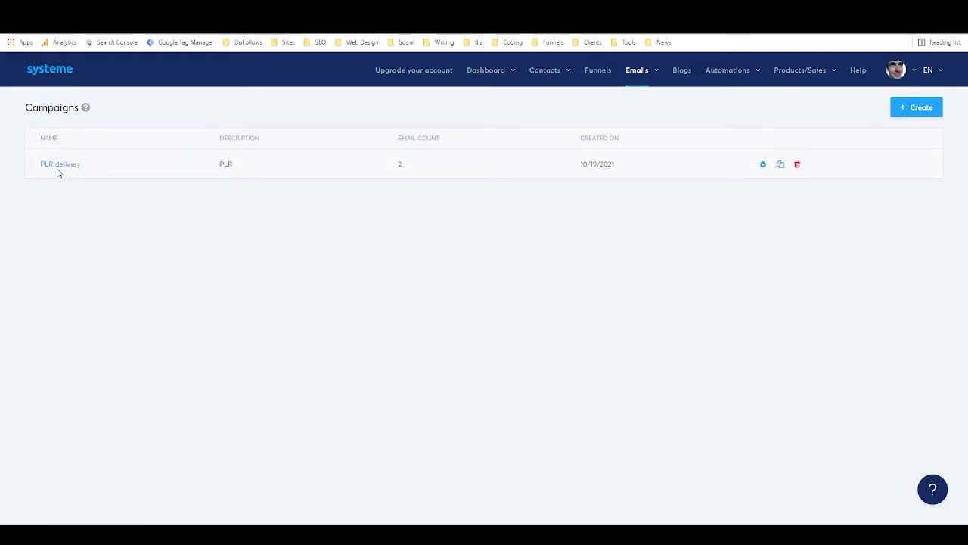
click(911, 110)
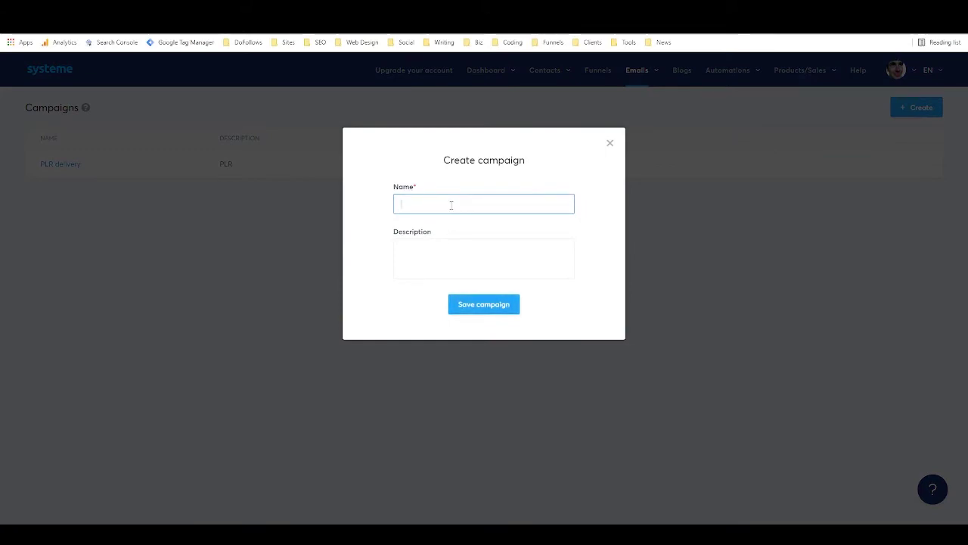
text(test camp)
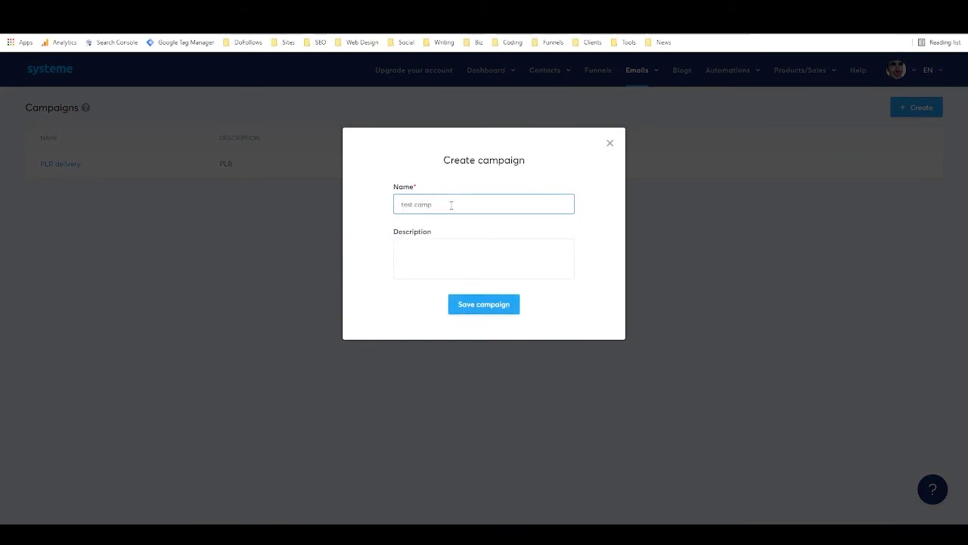
click(470, 305)
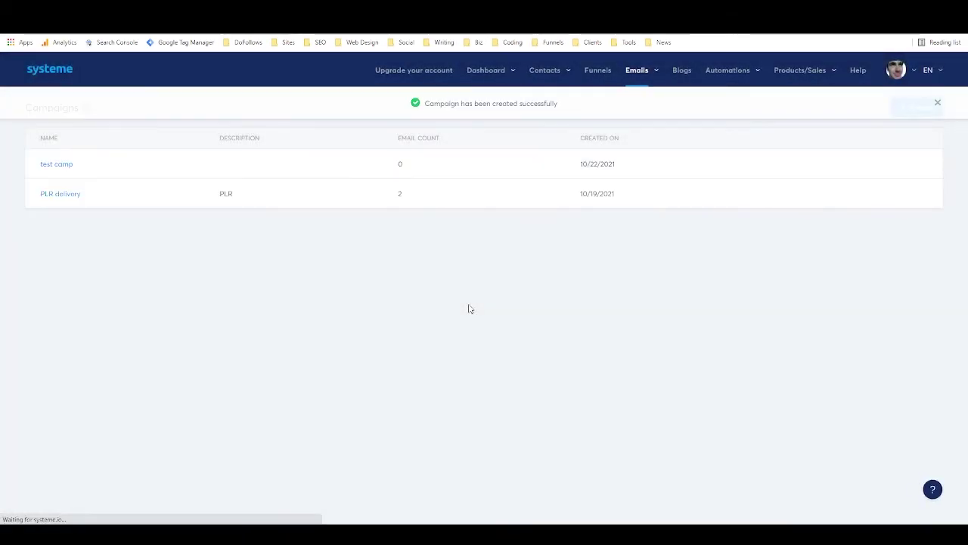
click(60, 166)
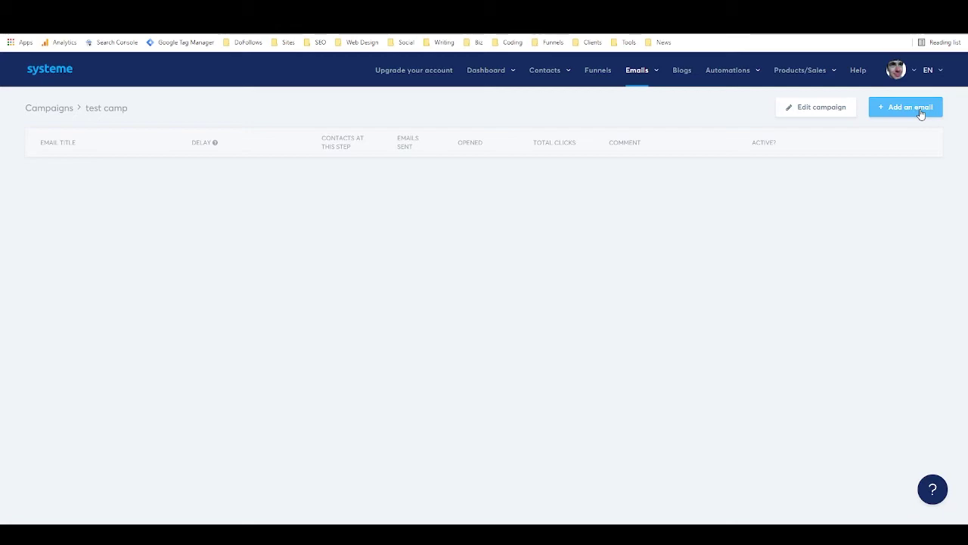
Add a campaign email with the sender's name, subject 'Test', and the laptop photo template.
click(922, 112)
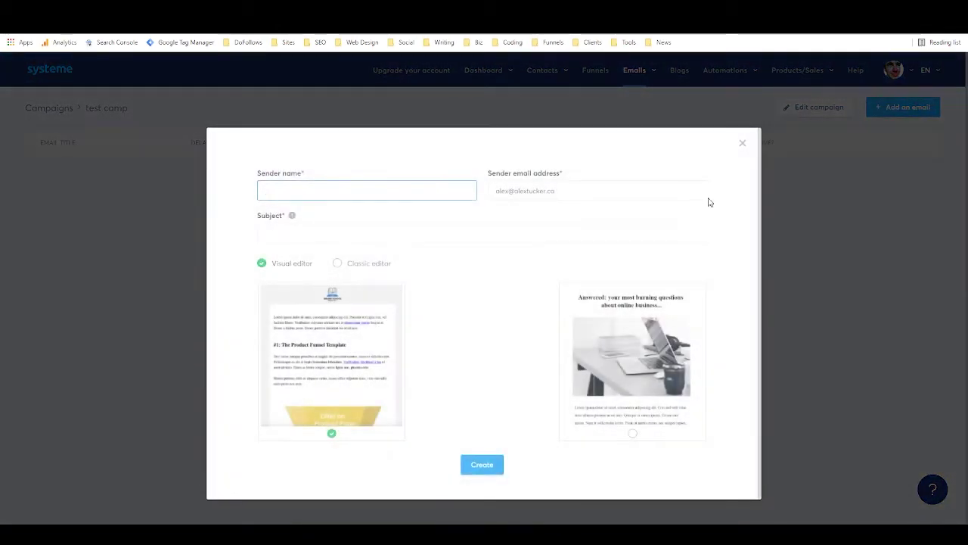
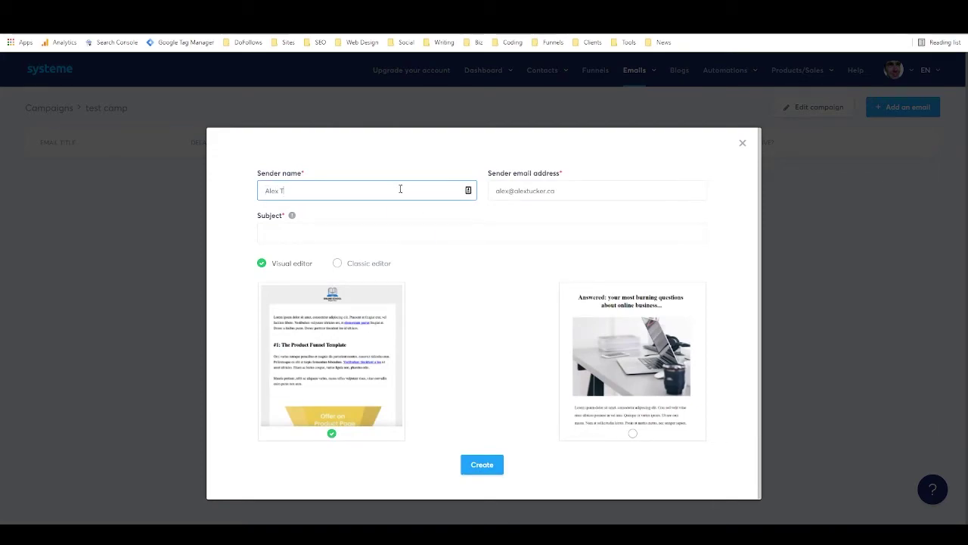
click(348, 235)
text(T)
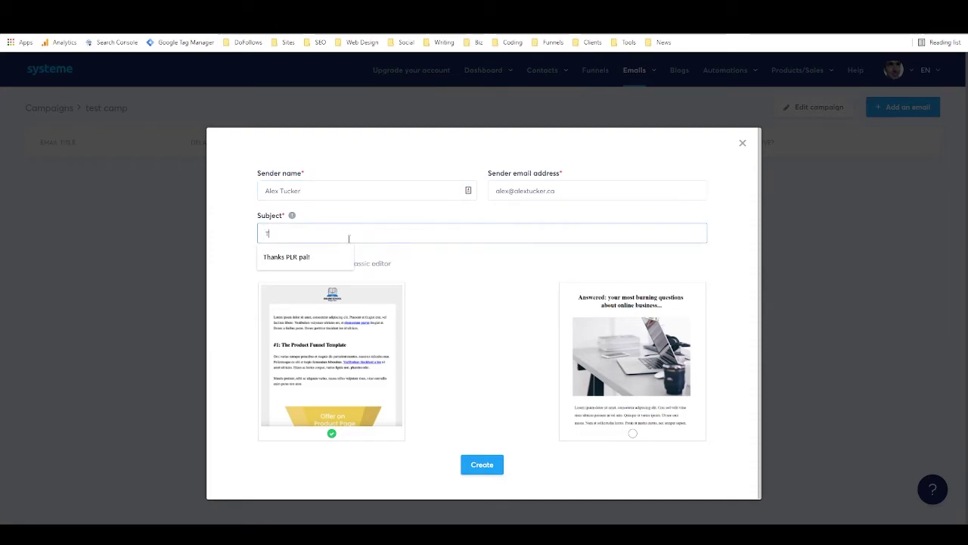
text(est)
click(453, 275)
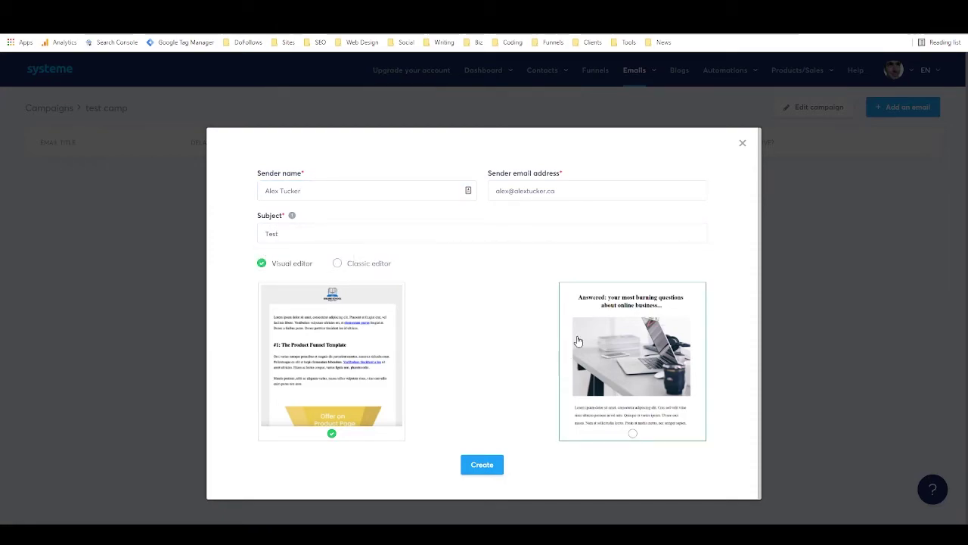
click(657, 342)
click(482, 464)
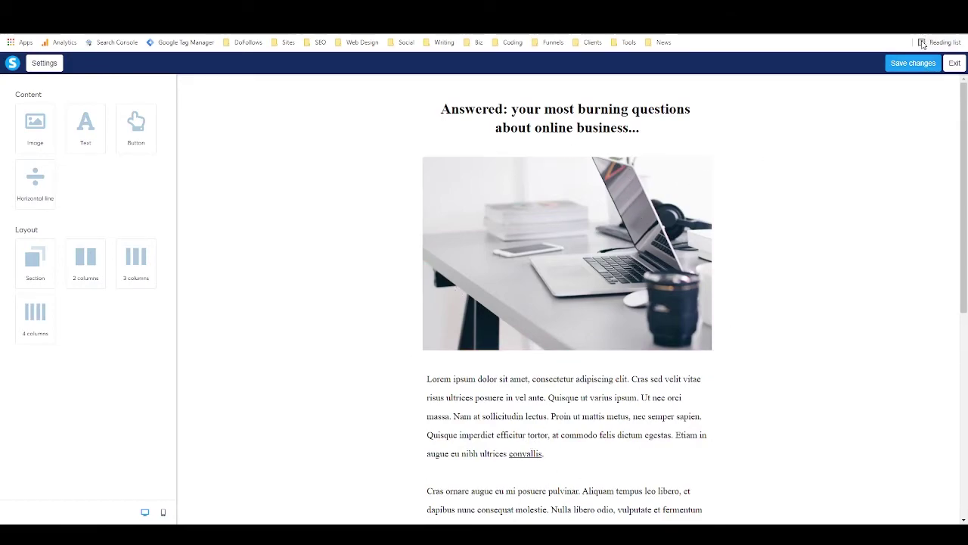
Review the Test email's settings page, then choose Save and publish to reach the delay options.
click(953, 65)
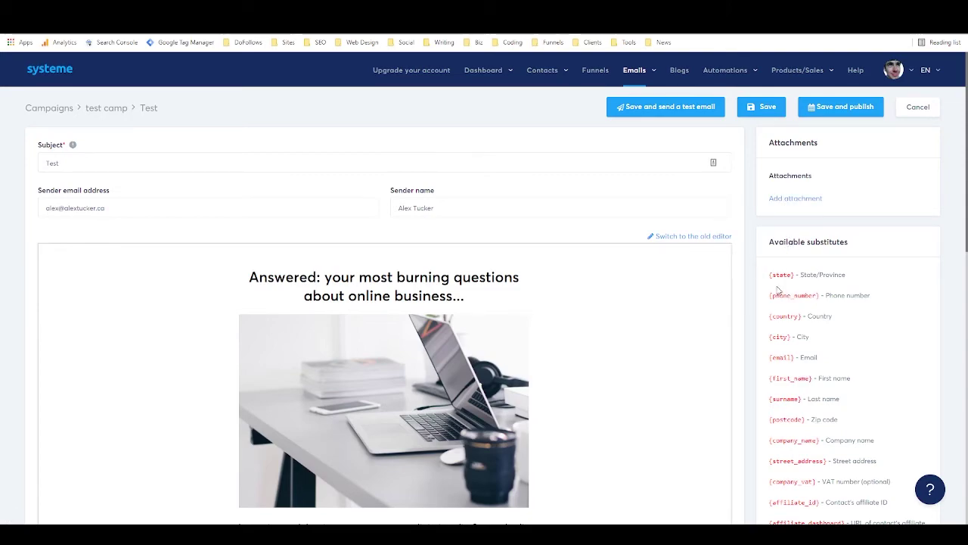
scroll(822, 294, down, 2)
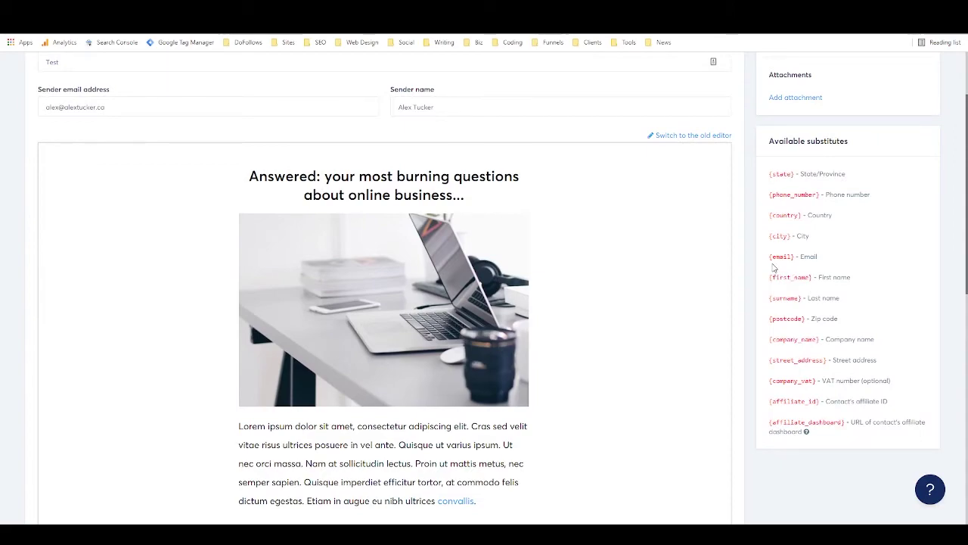
drag(769, 257, 796, 257)
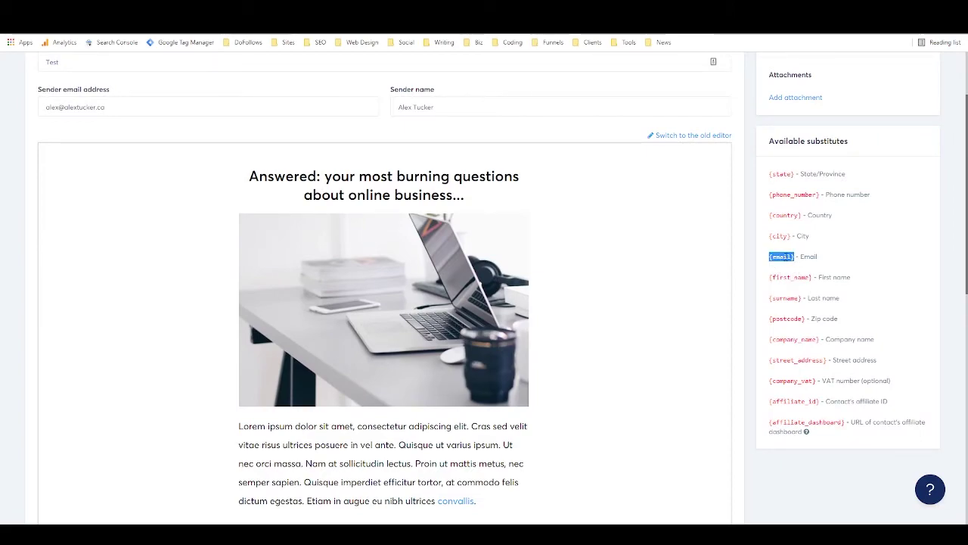
click(789, 257)
scroll(786, 286, down, 3)
scroll(787, 286, up, 5)
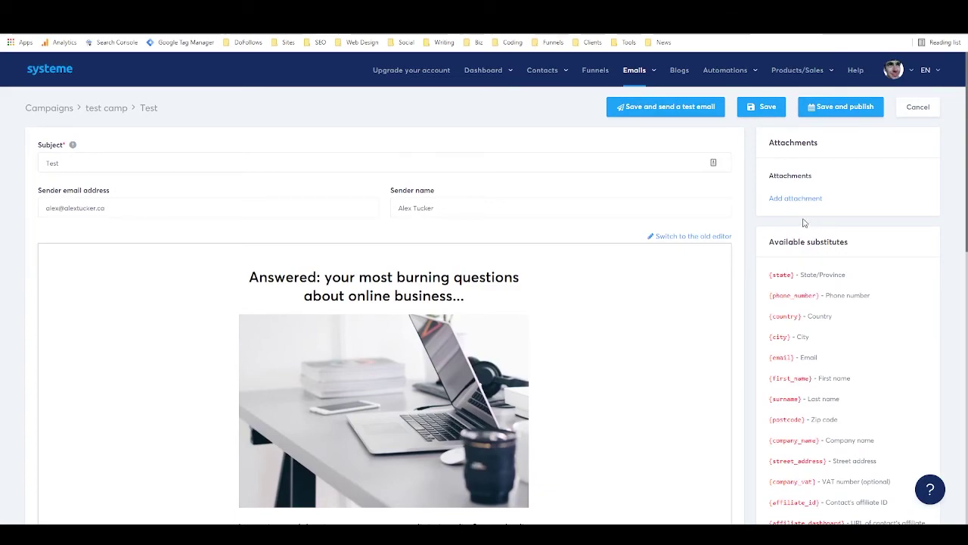
click(840, 111)
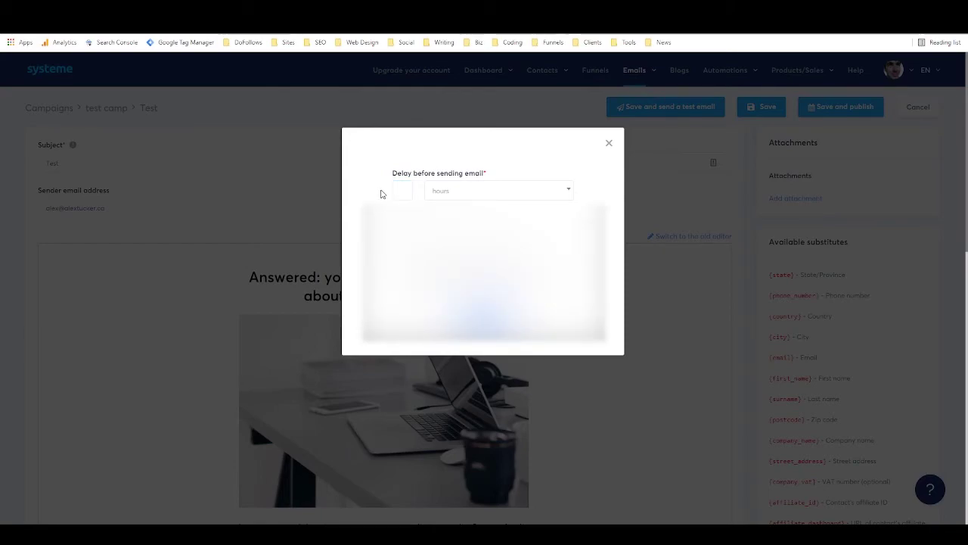
Publish the Test email with a 0 delay, leaving sending time and weekday restrictions off.
click(396, 190)
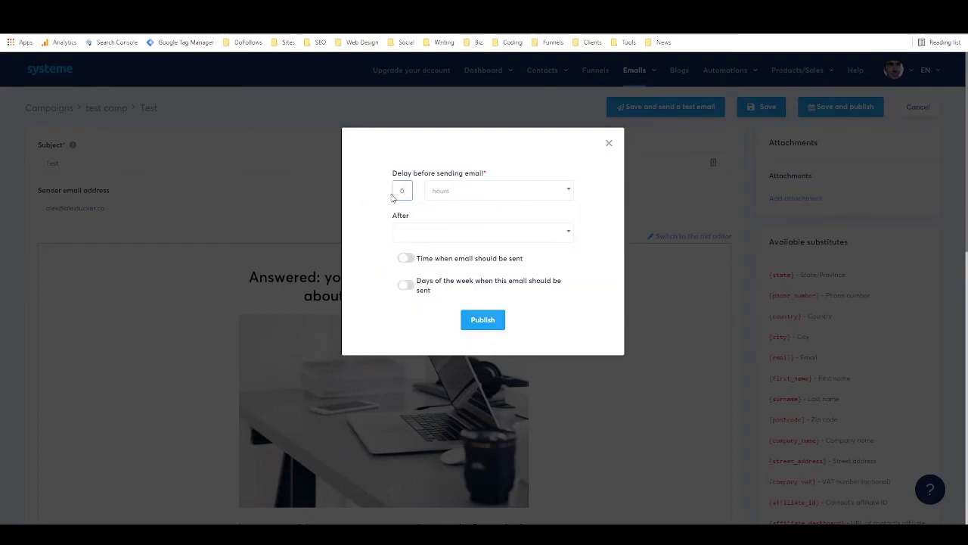
click(407, 260)
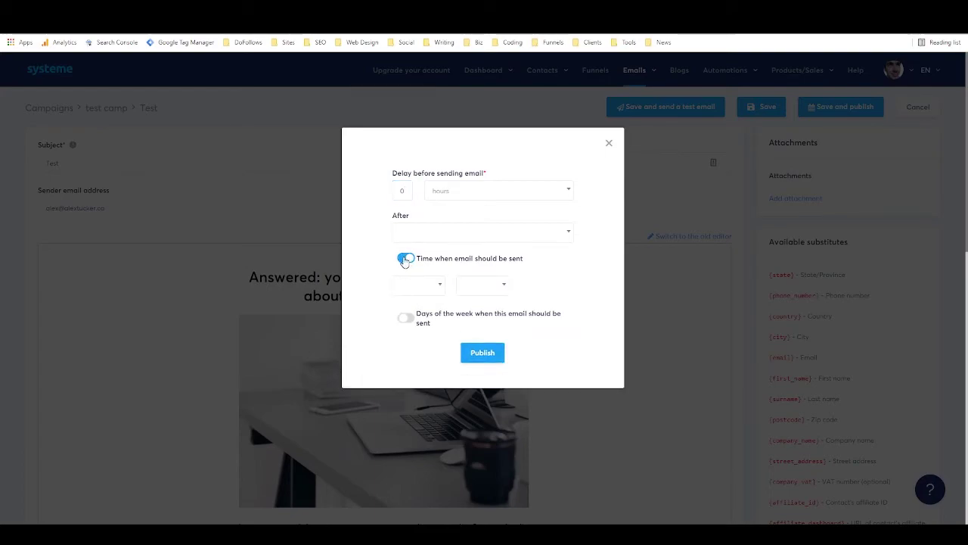
click(419, 286)
click(422, 294)
click(410, 261)
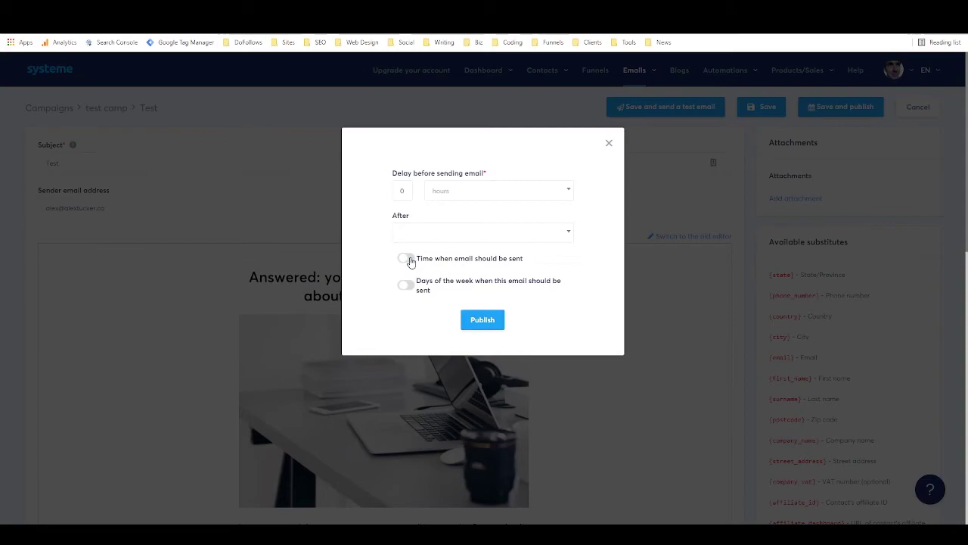
click(405, 286)
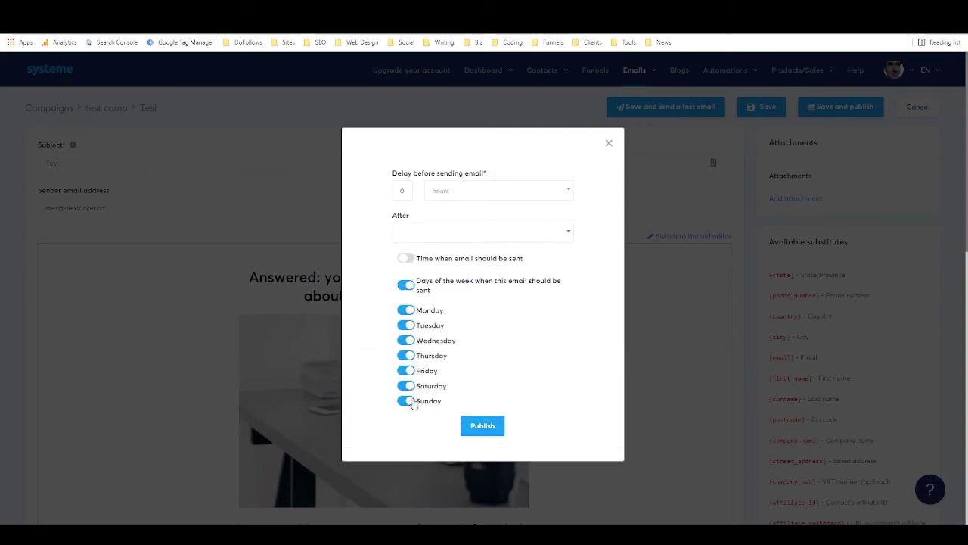
click(409, 286)
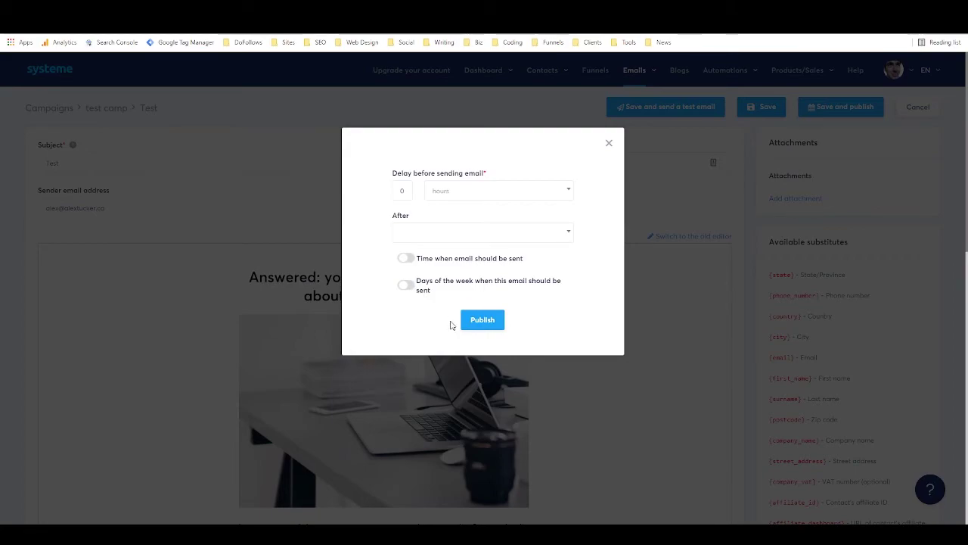
click(478, 320)
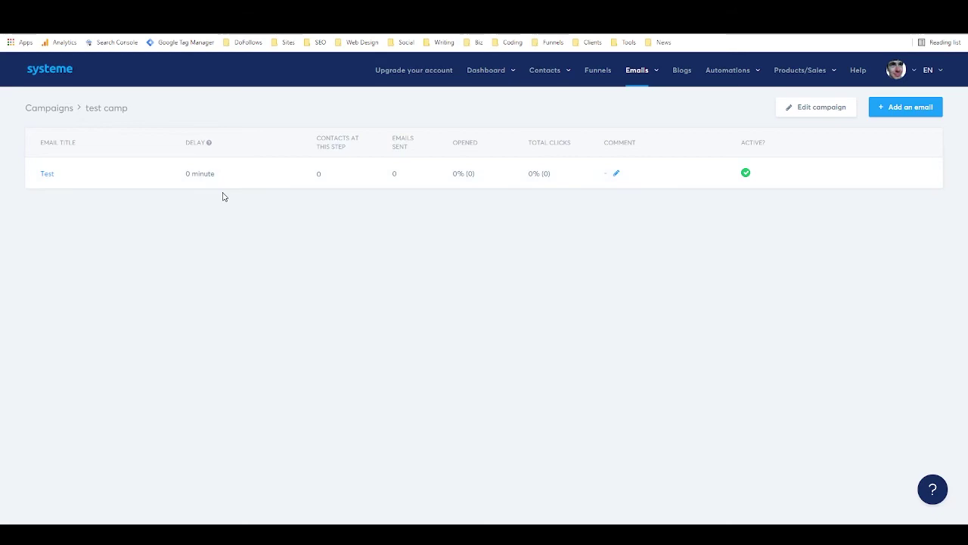
Add a second email with the sender's name and subject 'test 2' from the first template, then open its settings.
click(911, 106)
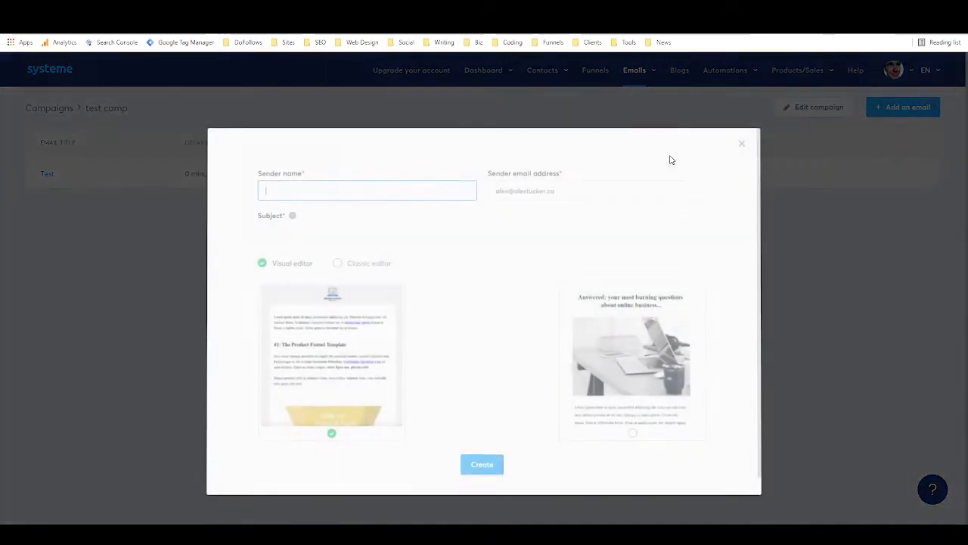
text(test 2)
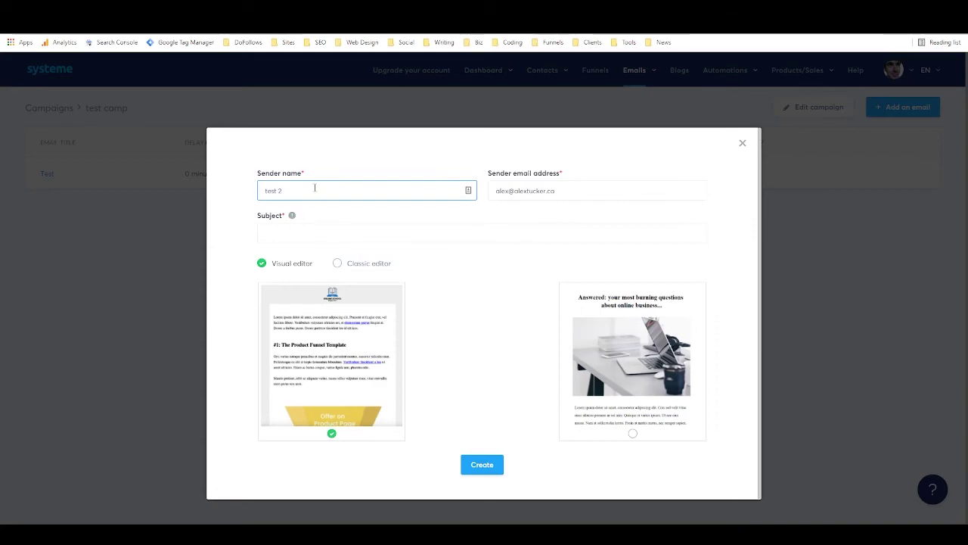
drag(316, 189, 255, 190)
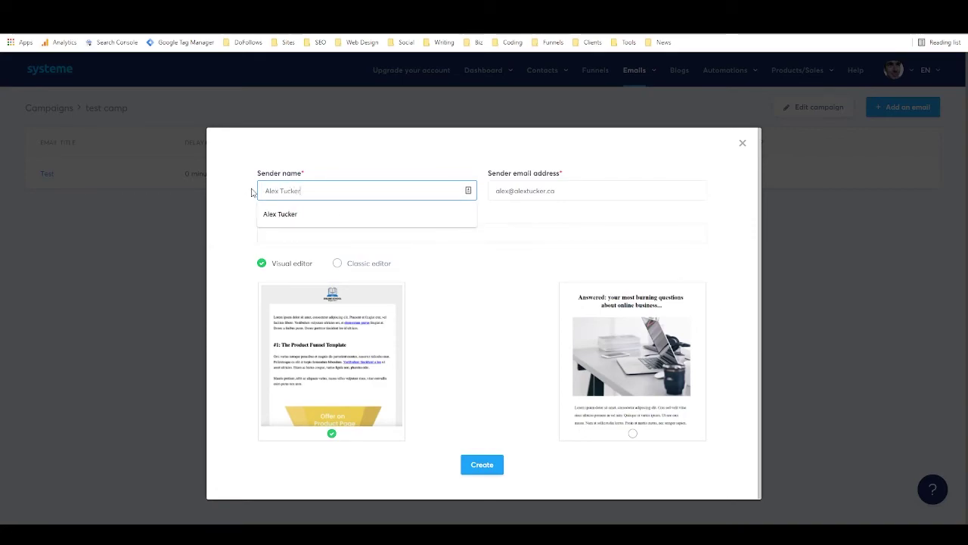
key(Tab)
key(Tab)
text(test 2)
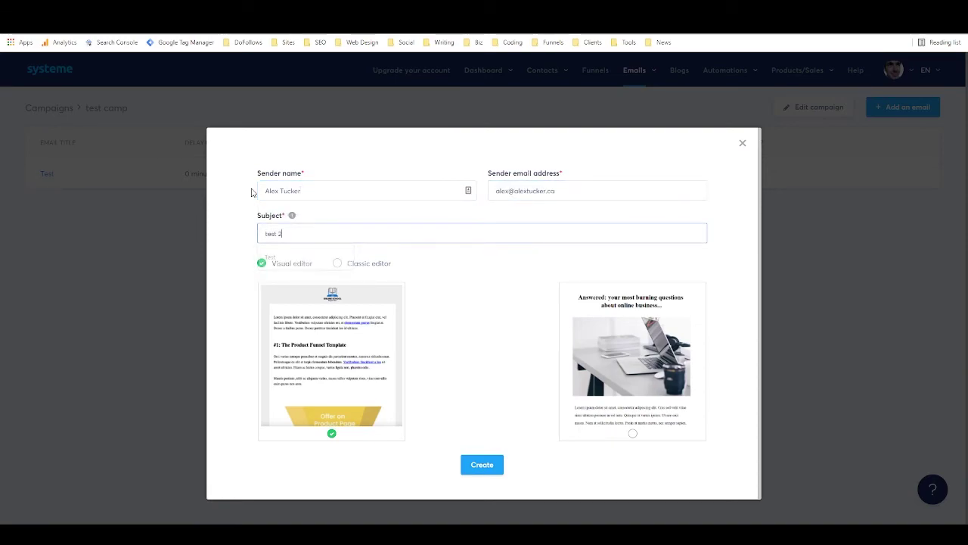
click(479, 465)
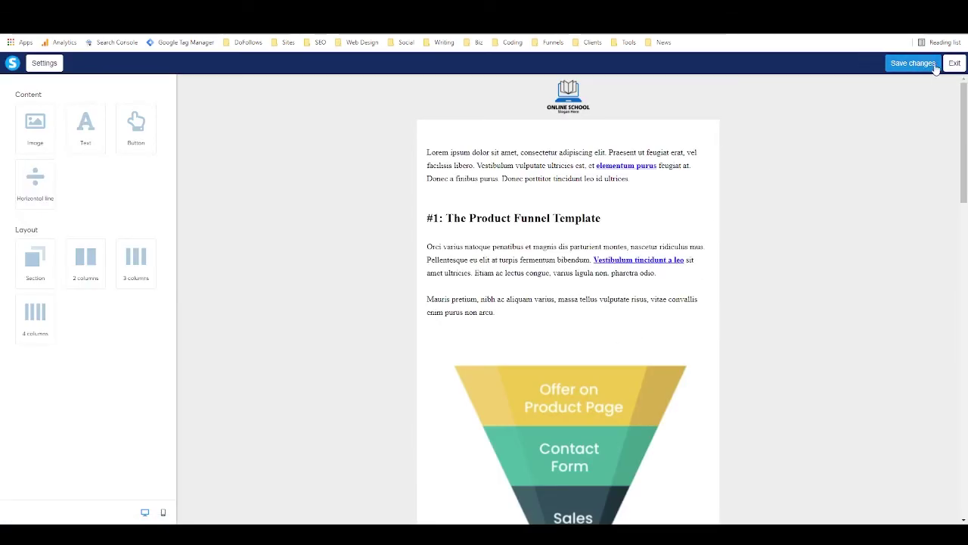
click(913, 63)
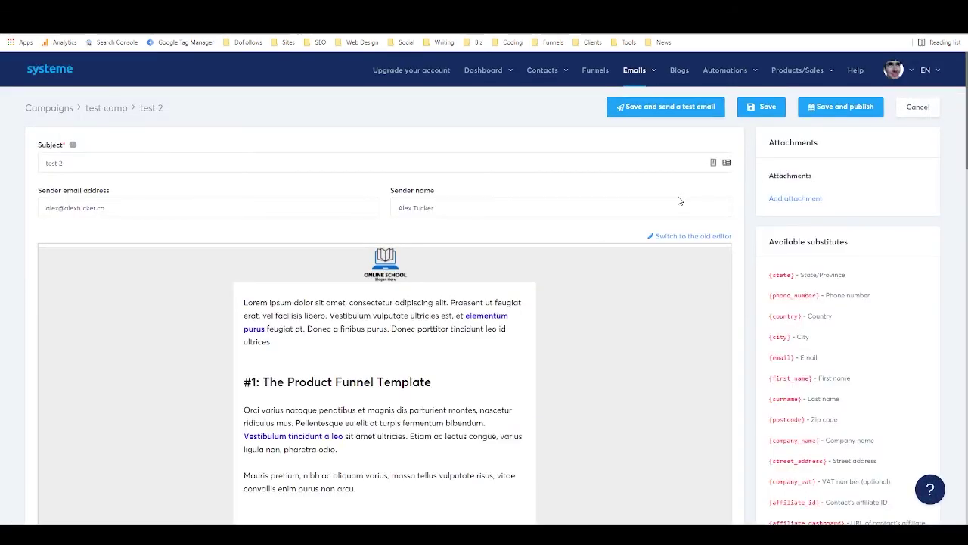
Save and publish 'test 2' with a delay of 1 day after the 'Test' email.
mouse_move(805, 76)
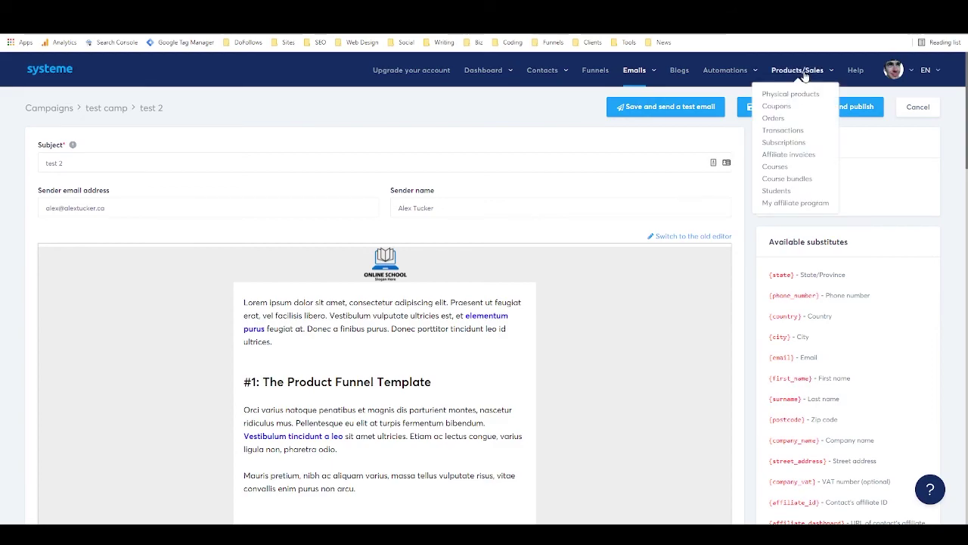
click(853, 108)
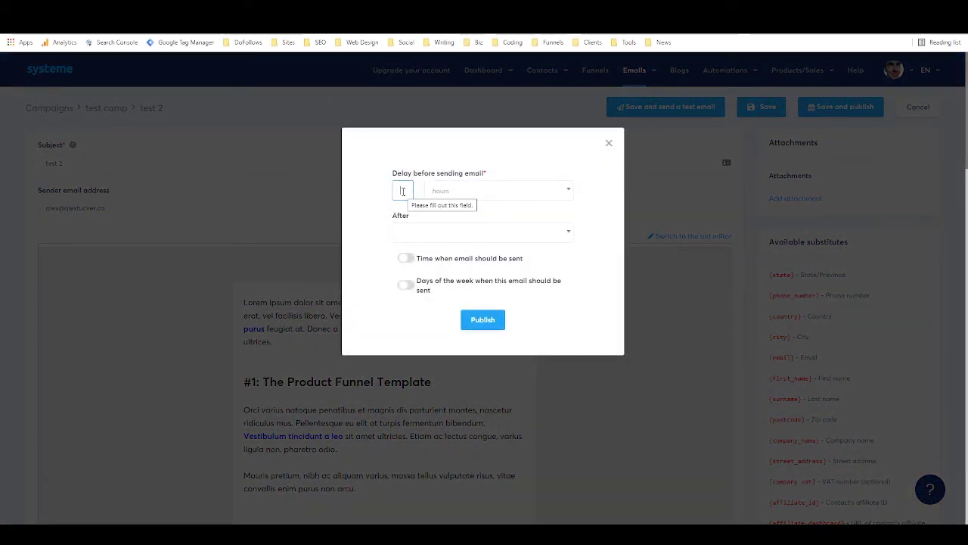
text(1)
click(472, 192)
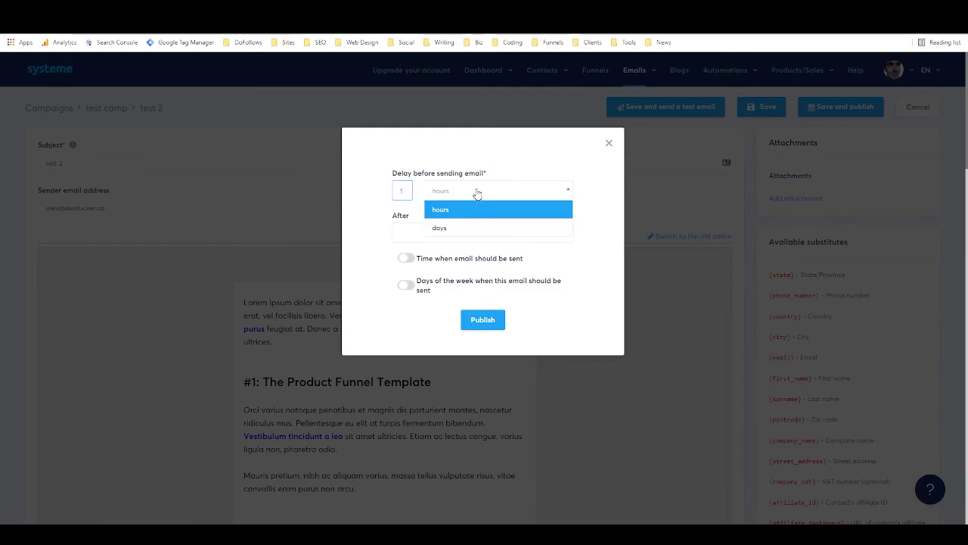
click(458, 228)
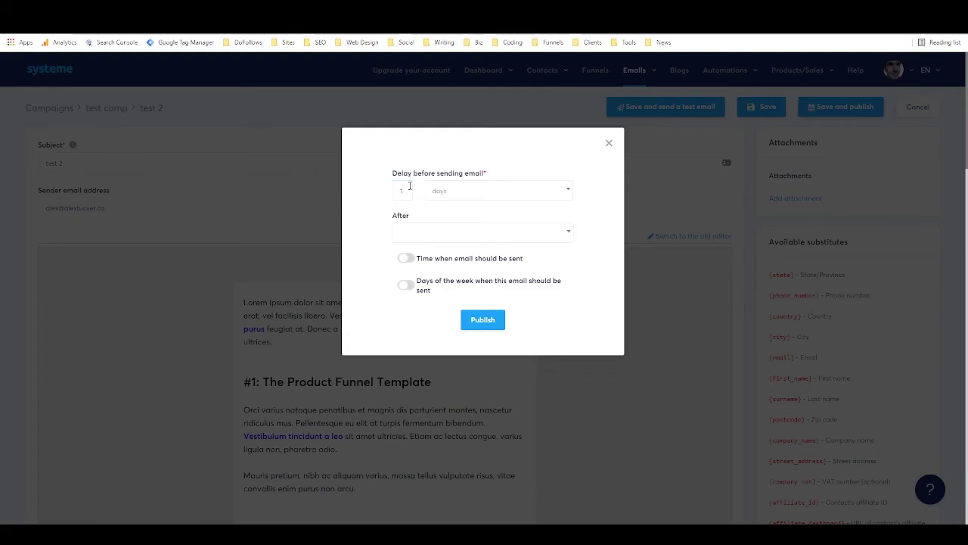
click(526, 227)
click(431, 261)
click(485, 324)
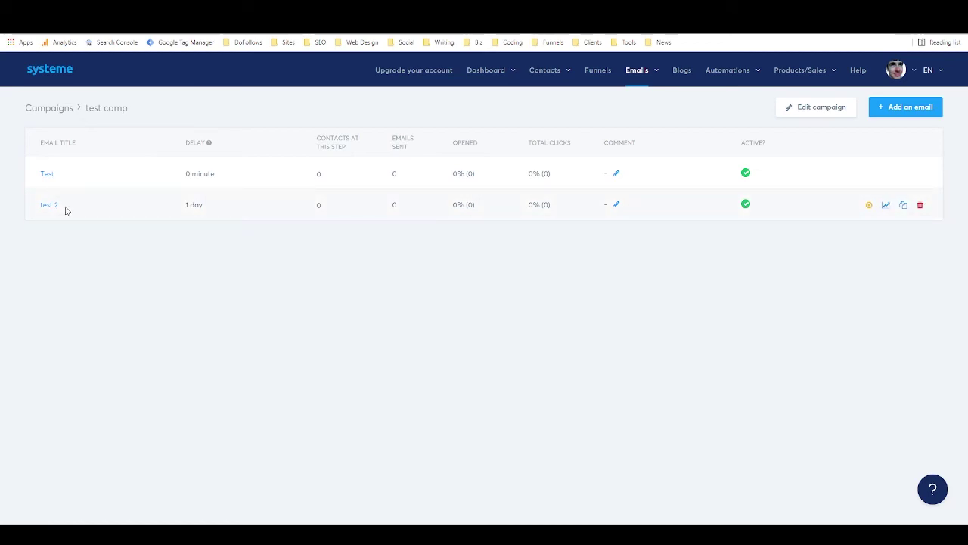
drag(186, 174, 214, 174)
click(166, 170)
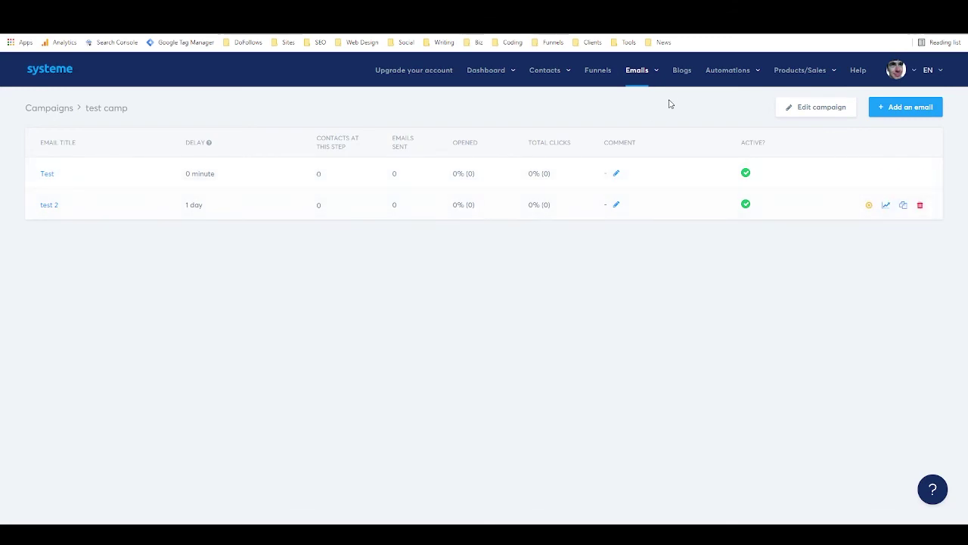
mouse_move(726, 76)
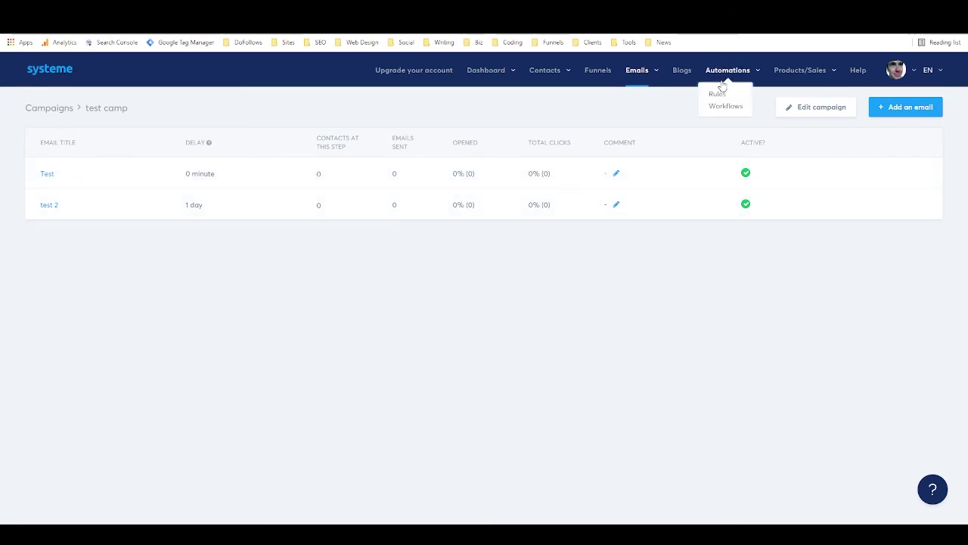